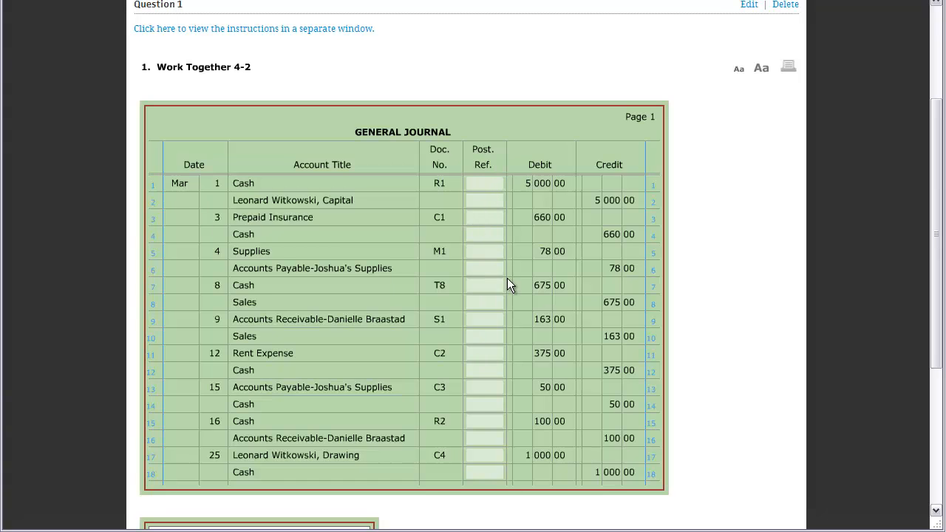
Open the Cash 110 account in the general ledger below the journal
scroll(507, 278, down, 1)
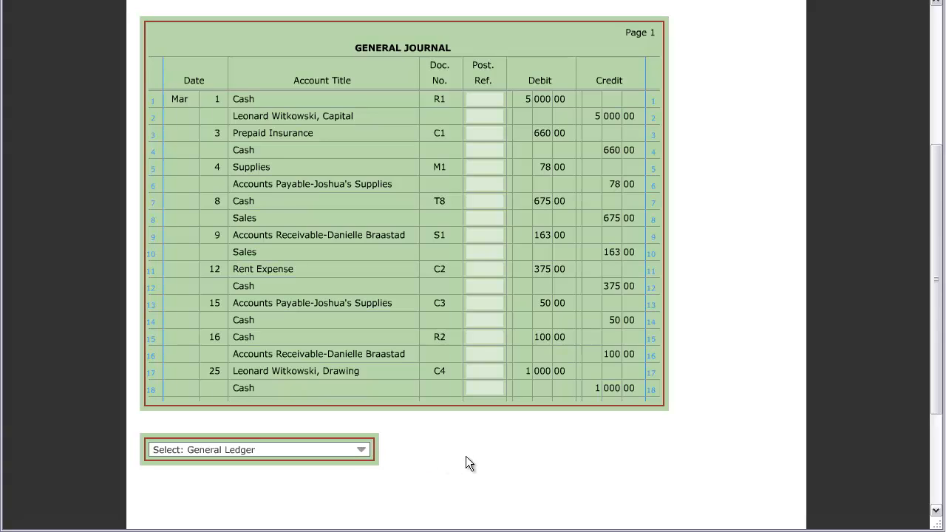
click(361, 450)
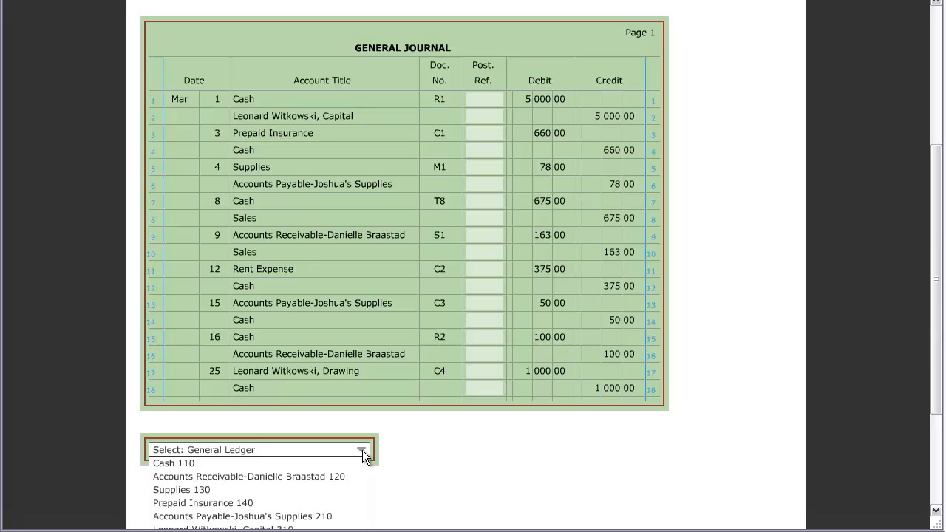
click(441, 452)
scroll(441, 452, down, 1)
click(362, 365)
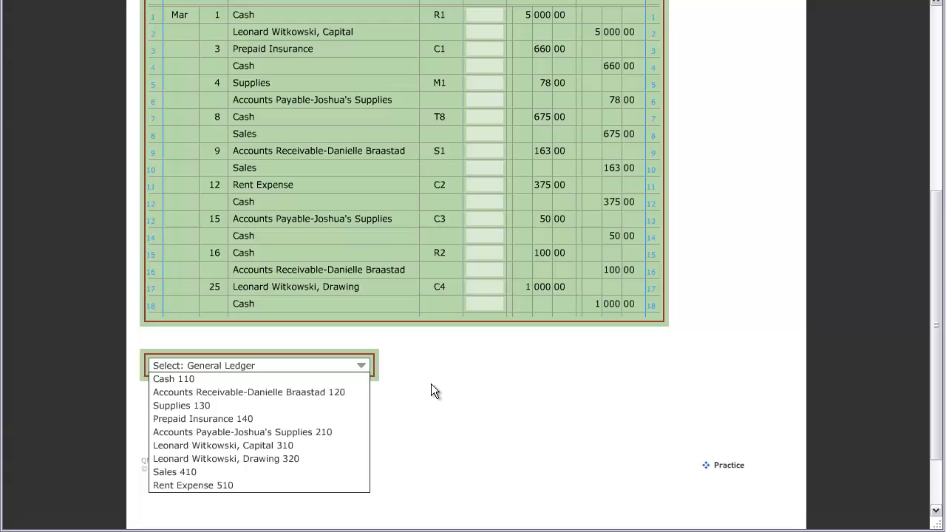
click(187, 380)
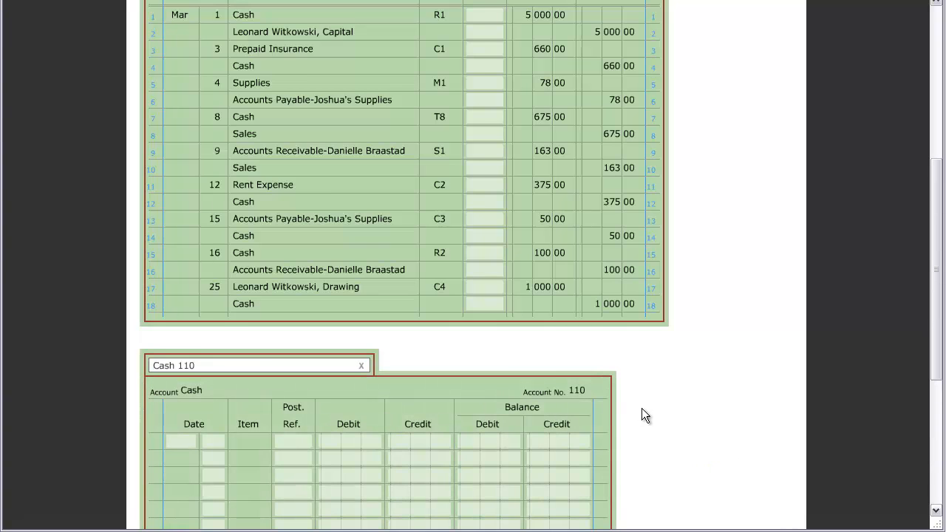
Enter the date Mar 1 on the first line of the Cash ledger account
scroll(642, 408, down, 1)
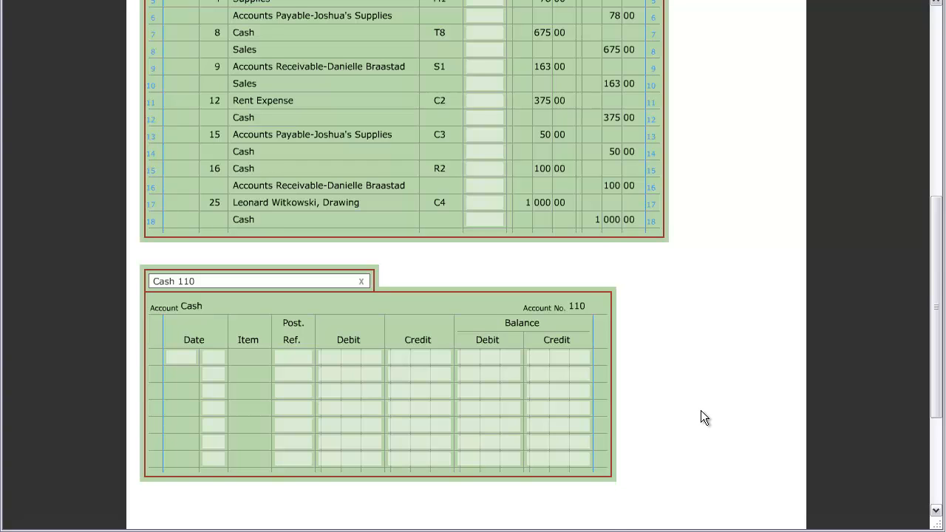
scroll(701, 412, up, 2)
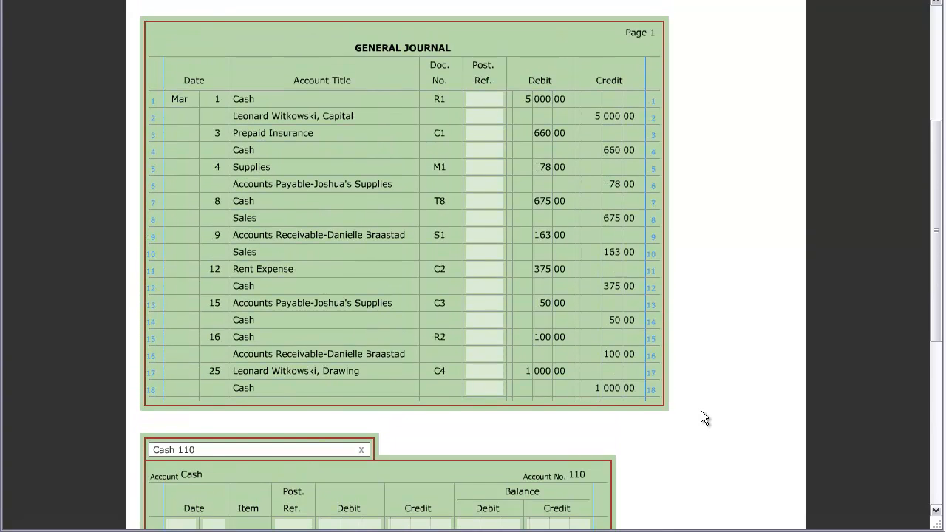
scroll(641, 468, down, 1)
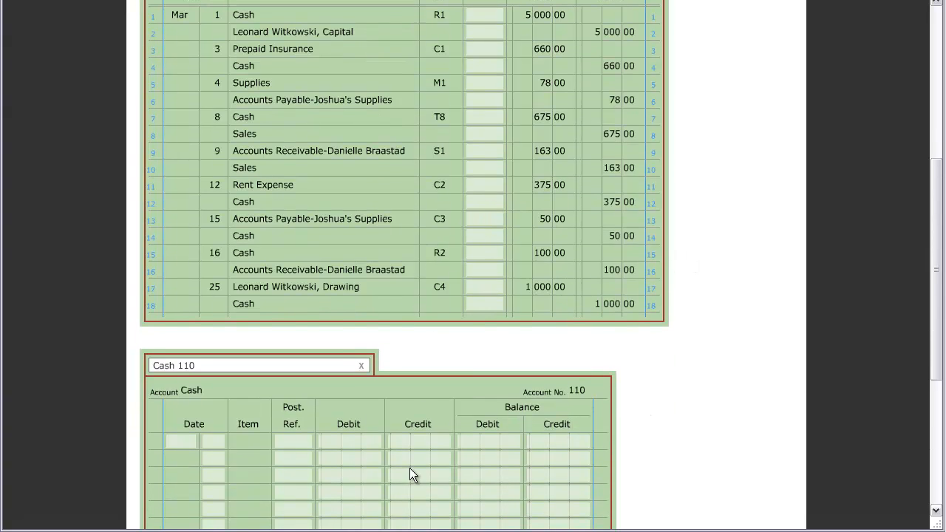
scroll(696, 379, up, 1)
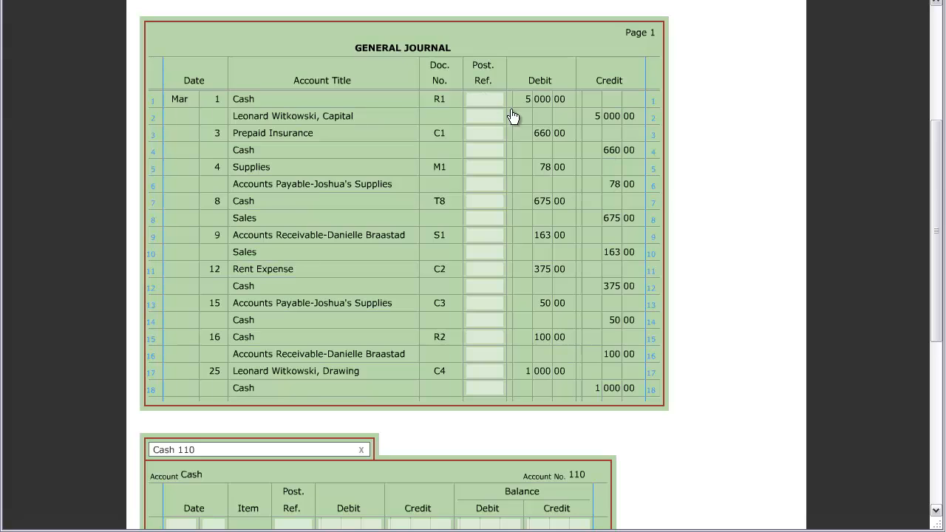
scroll(668, 184, down, 3)
scroll(668, 176, down, 1)
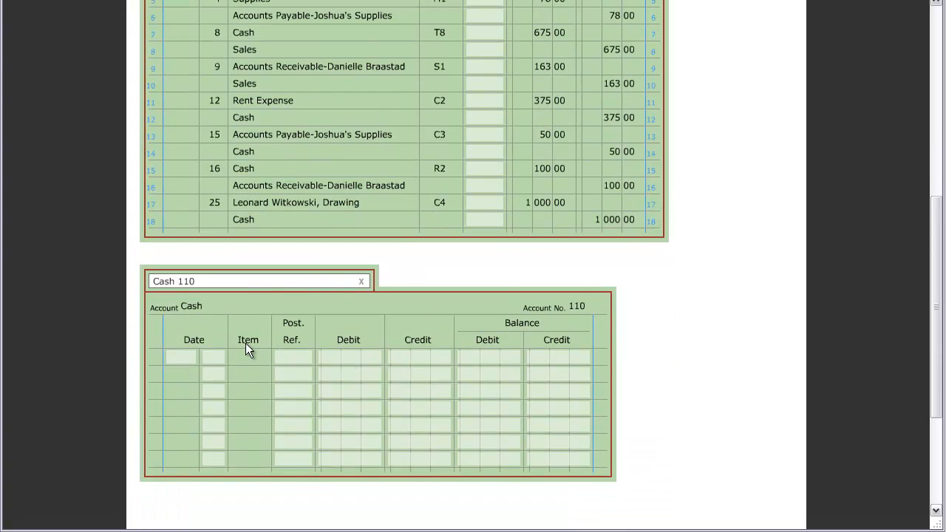
click(172, 358)
text(Mar)
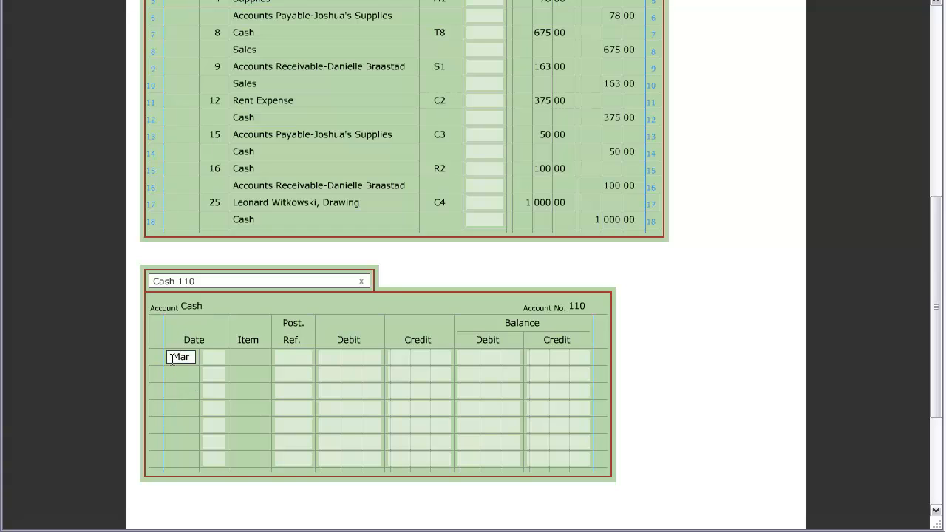
key(Tab)
text(1)
key(Tab)
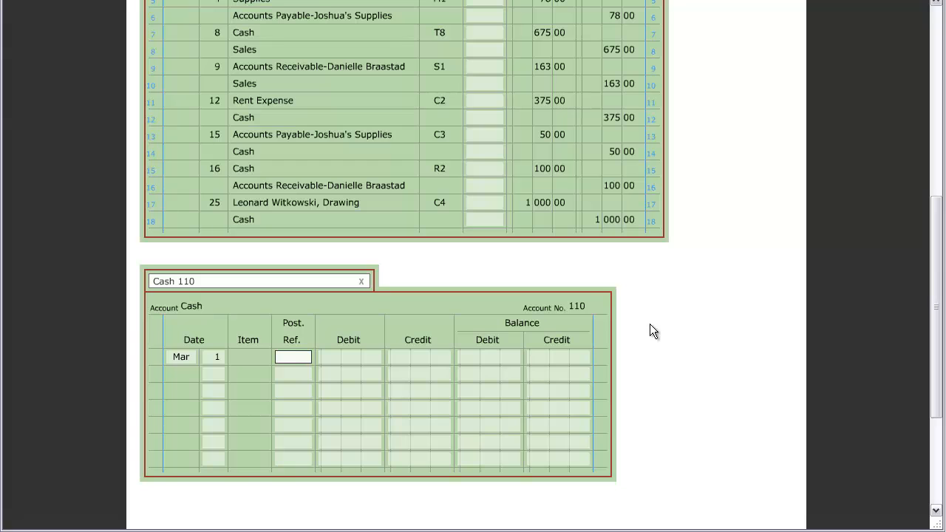
Enter G1 as the posting reference on the Mar 1 line of the Cash account
scroll(680, 343, up, 2)
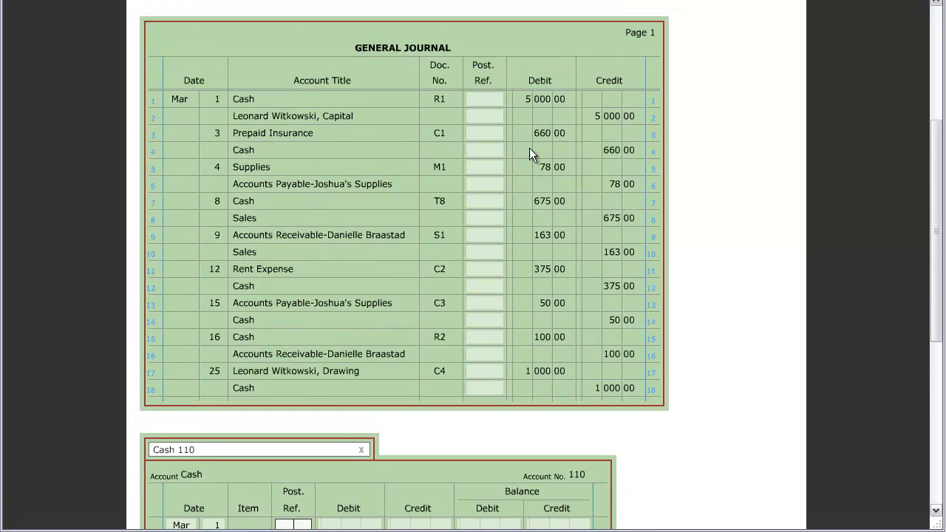
scroll(511, 241, down, 1)
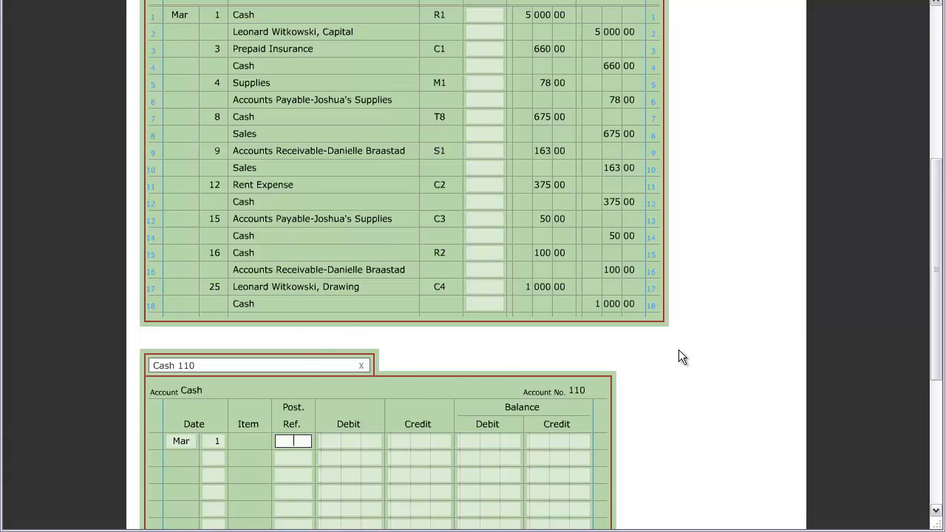
text(G1)
Post a 5000 debit on the Mar 1 Cash line and enter 5000 as its debit balance
scroll(677, 353, up, 3)
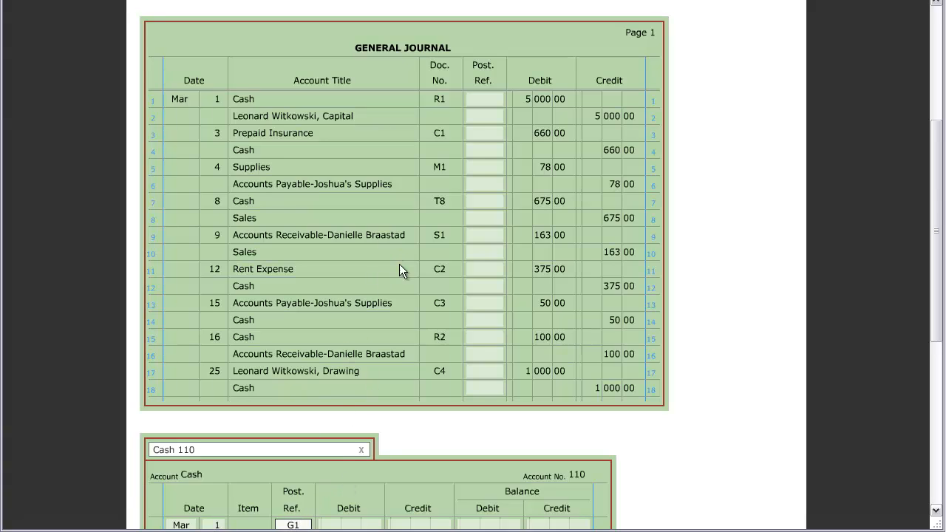
scroll(429, 296, down, 3)
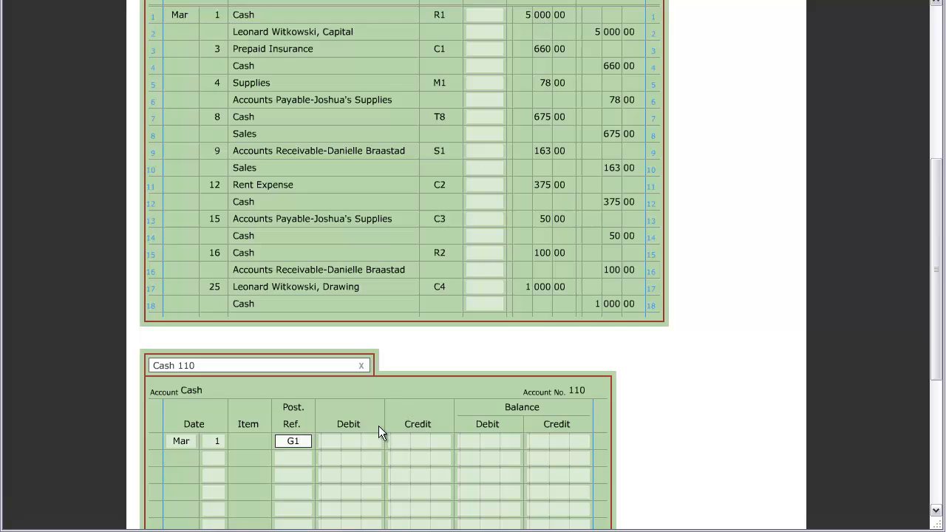
click(358, 441)
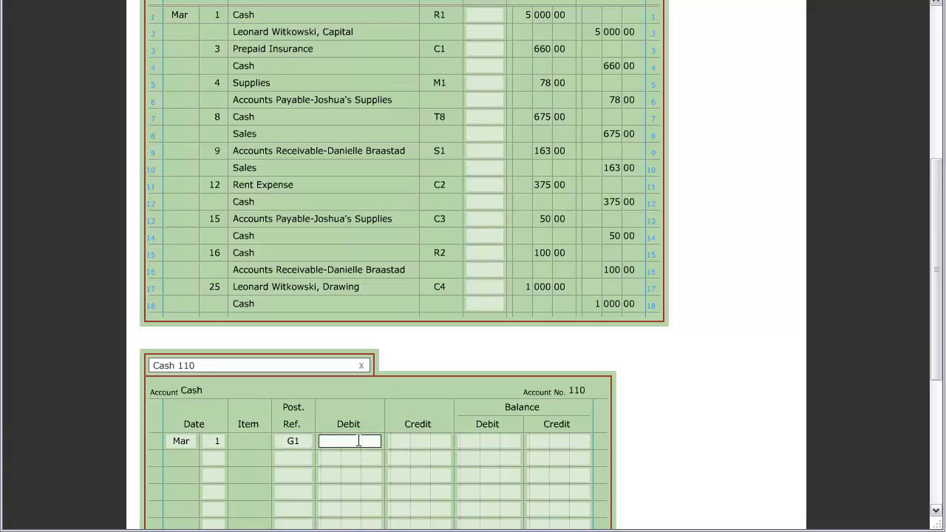
text(5000)
key(Tab)
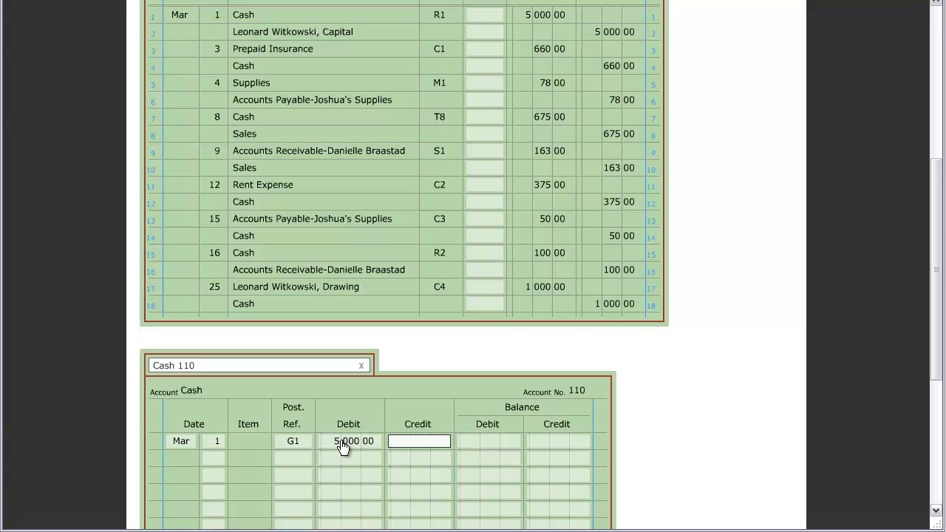
click(493, 448)
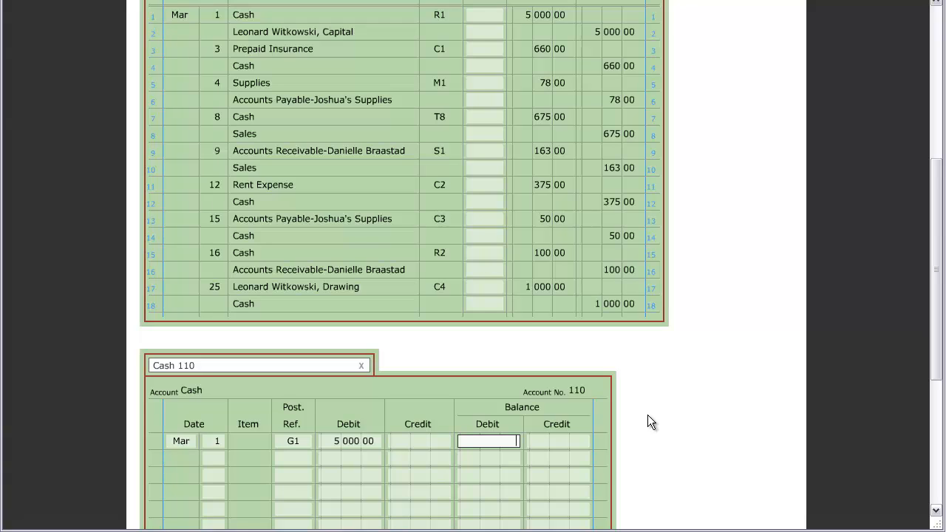
text(5000)
key(Tab)
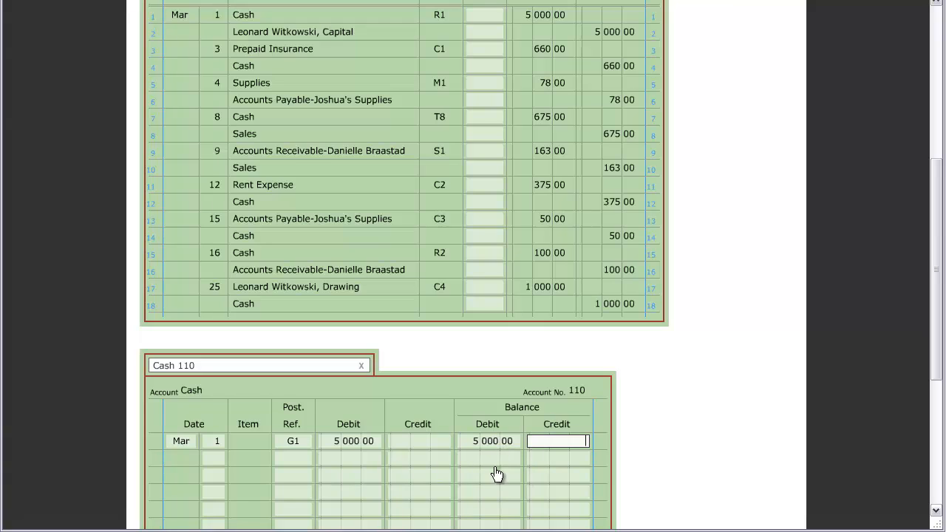
Close the Cash account and open the owner's Capital 310 account in the general ledger
click(361, 365)
click(362, 365)
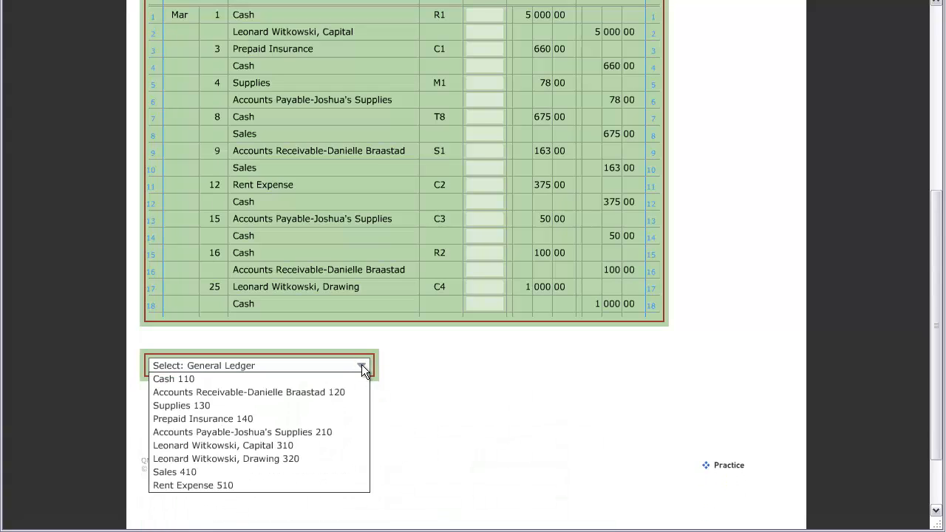
click(352, 378)
click(361, 366)
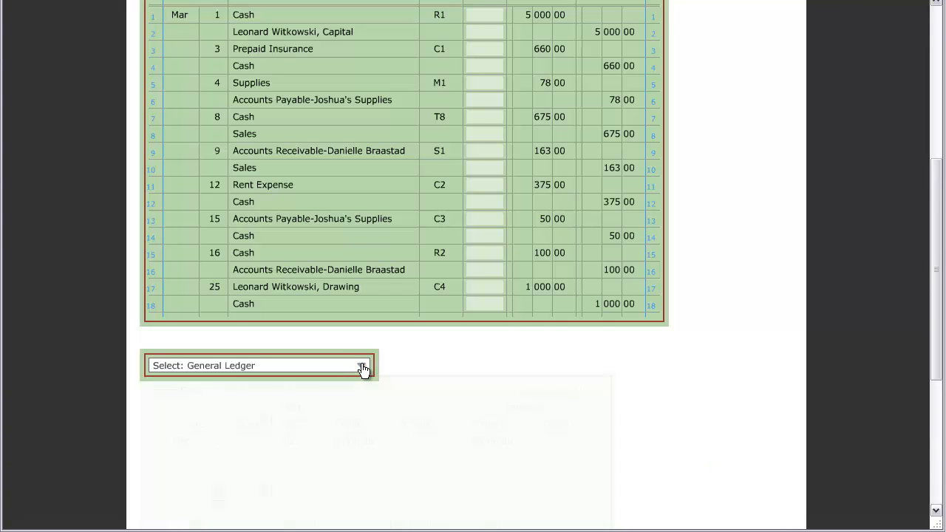
click(362, 366)
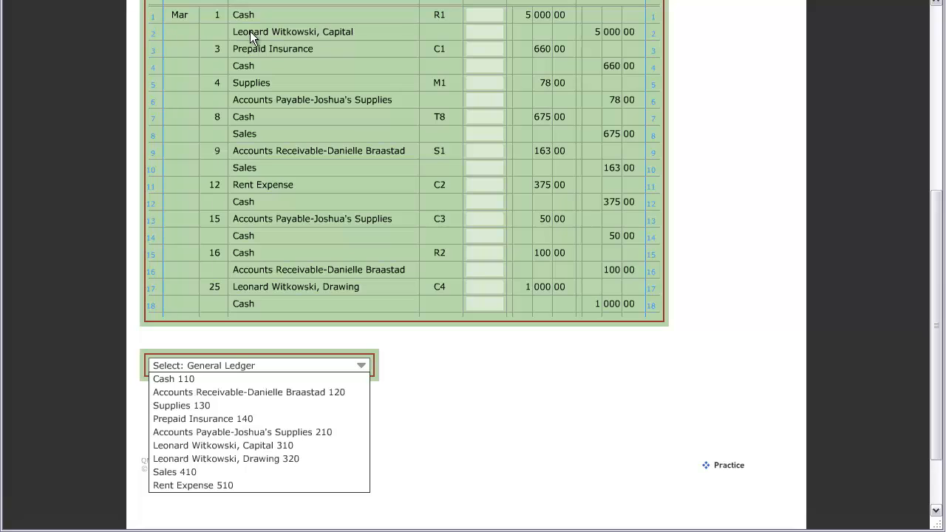
click(245, 446)
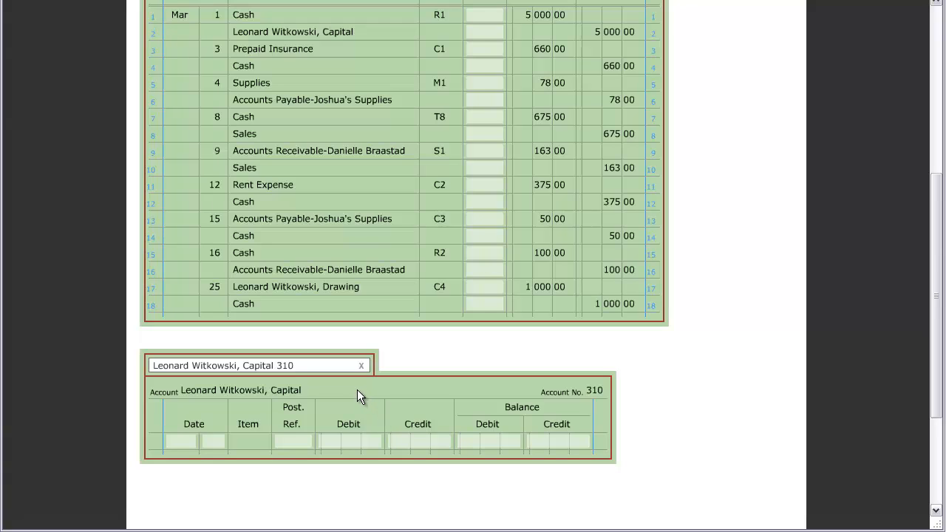
Enter the date Mar 1 and posting reference G1 on the owner's Capital account line
click(182, 441)
text(Mar)
key(Tab)
click(211, 441)
text(1)
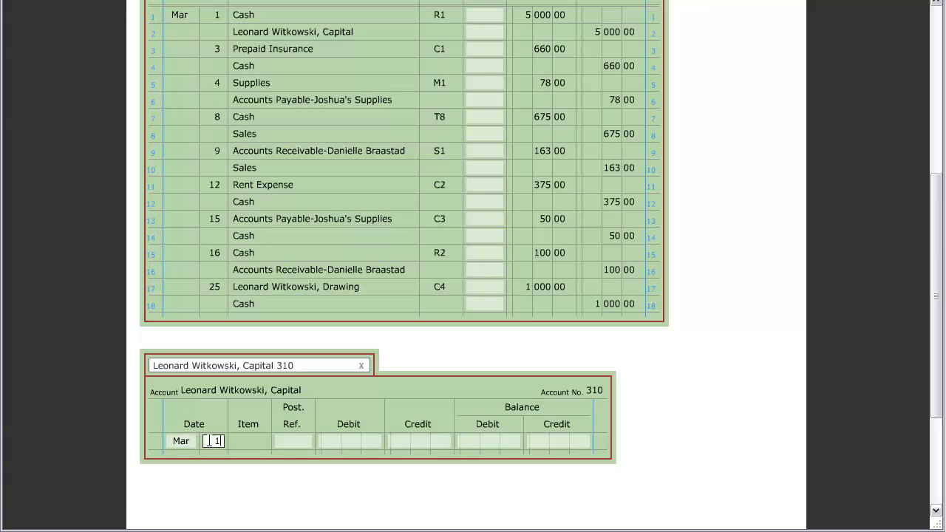
click(299, 442)
text(G1)
Post a 5000 credit to the owner's Capital account and enter 5000 as its credit balance
click(422, 442)
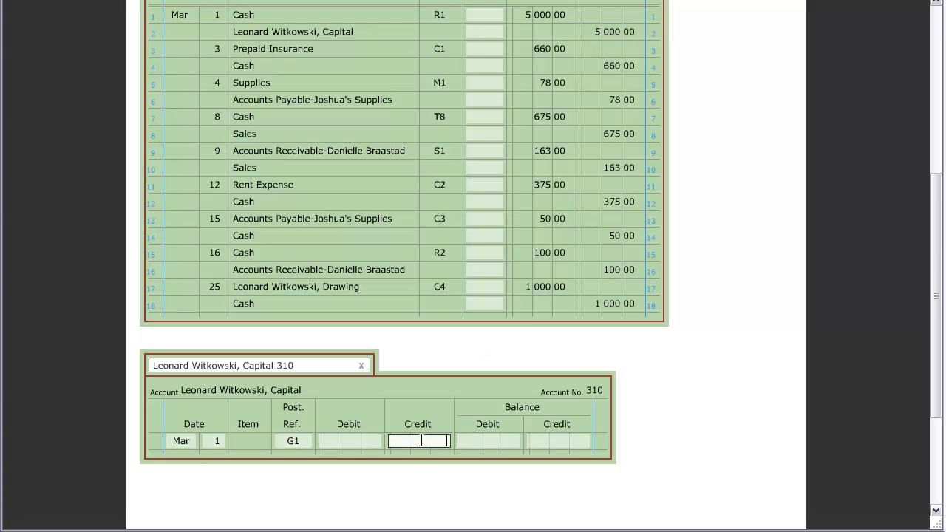
text(5000)
key(Tab)
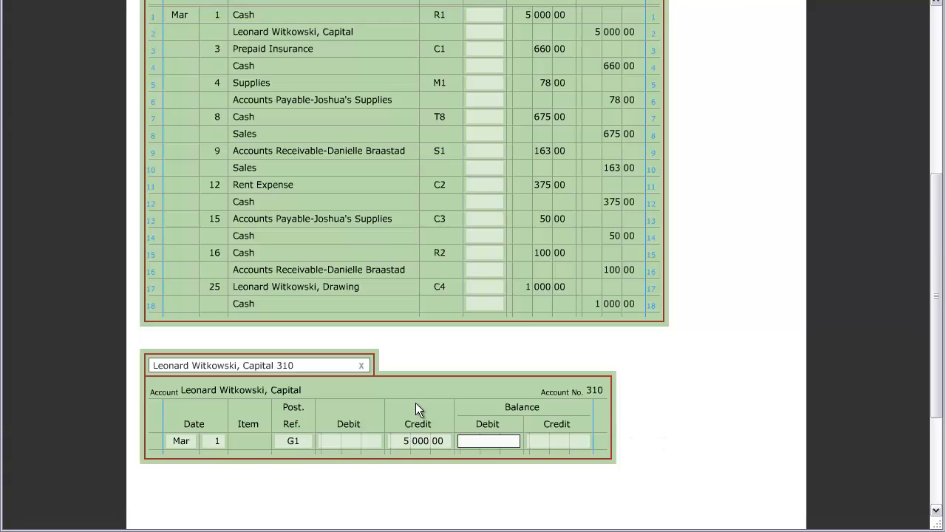
click(563, 443)
text(5000)
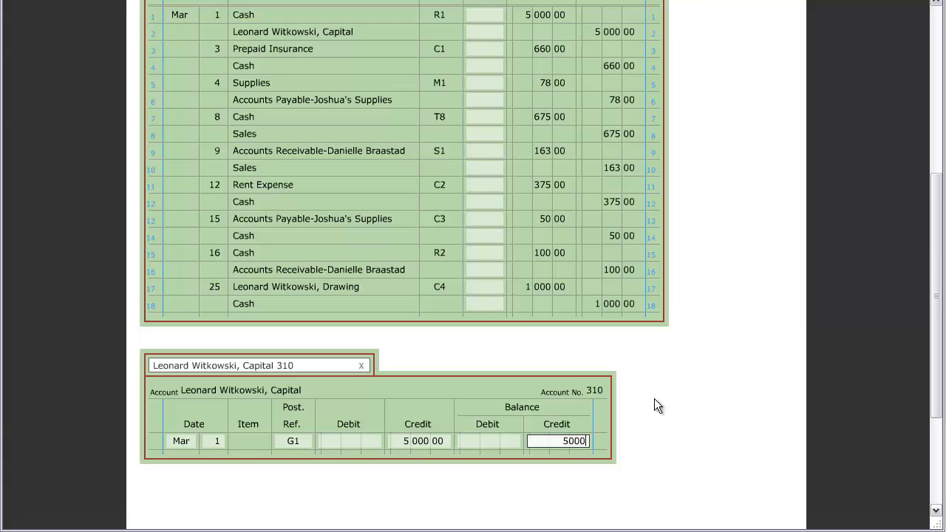
key(Tab)
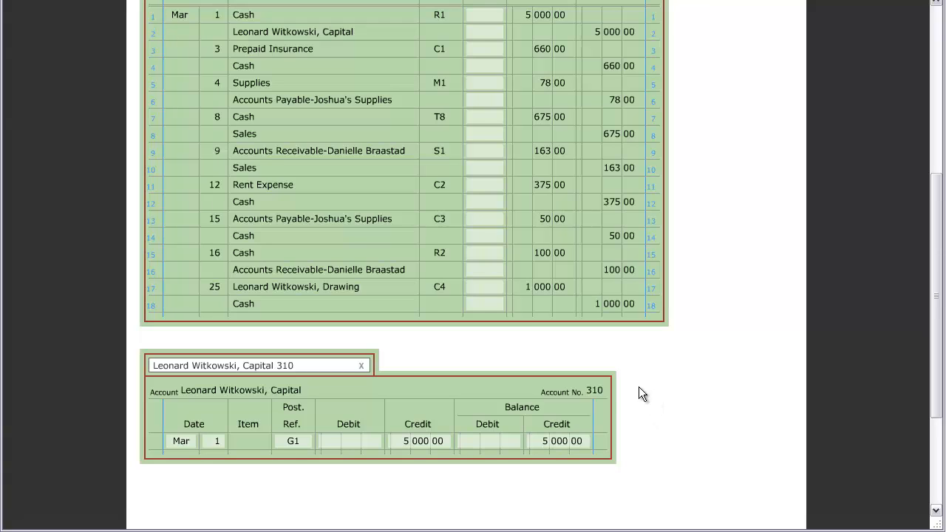
Switch the ledger back to Cash 110 and enter 110 as the posting reference on journal line 1
click(361, 365)
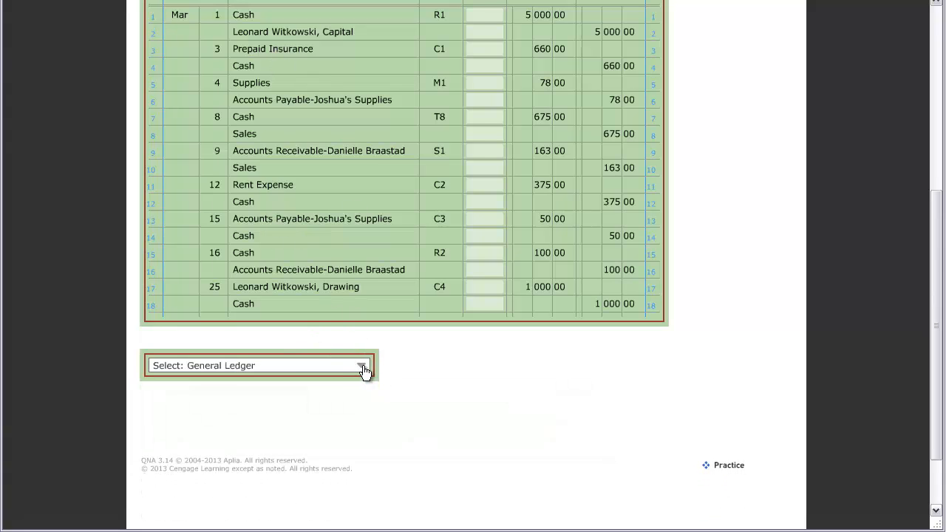
click(360, 366)
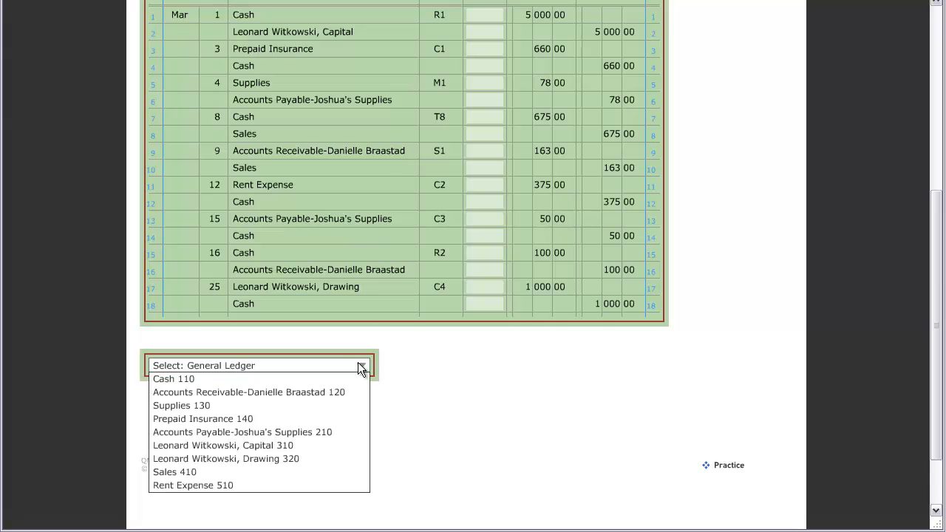
click(324, 378)
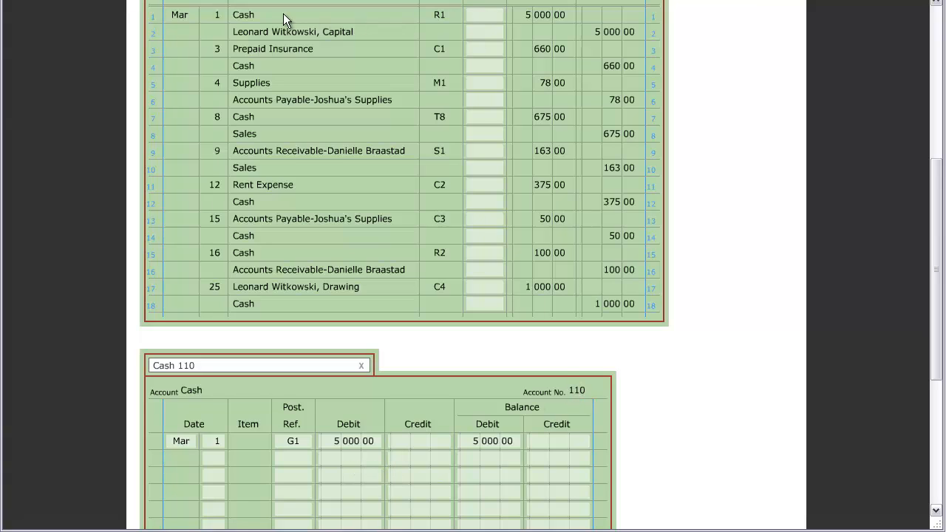
click(480, 16)
text(110)
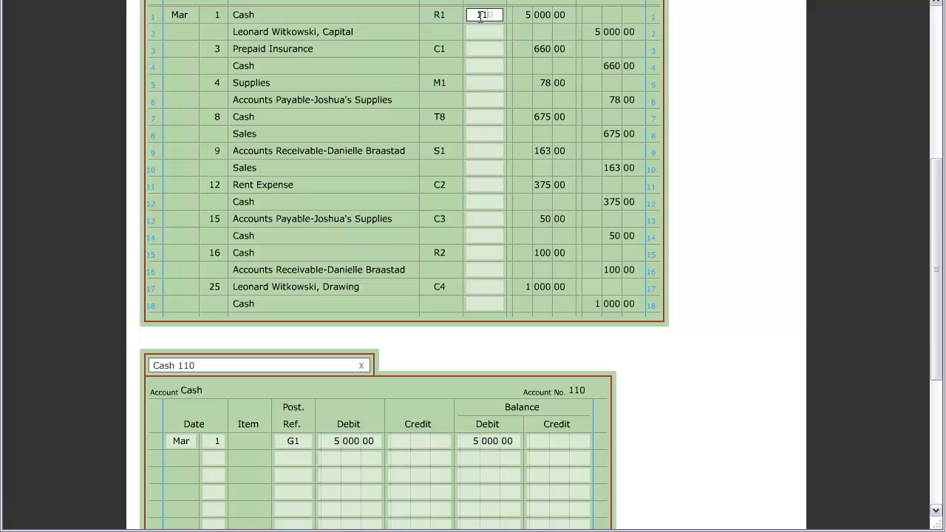
key(Tab)
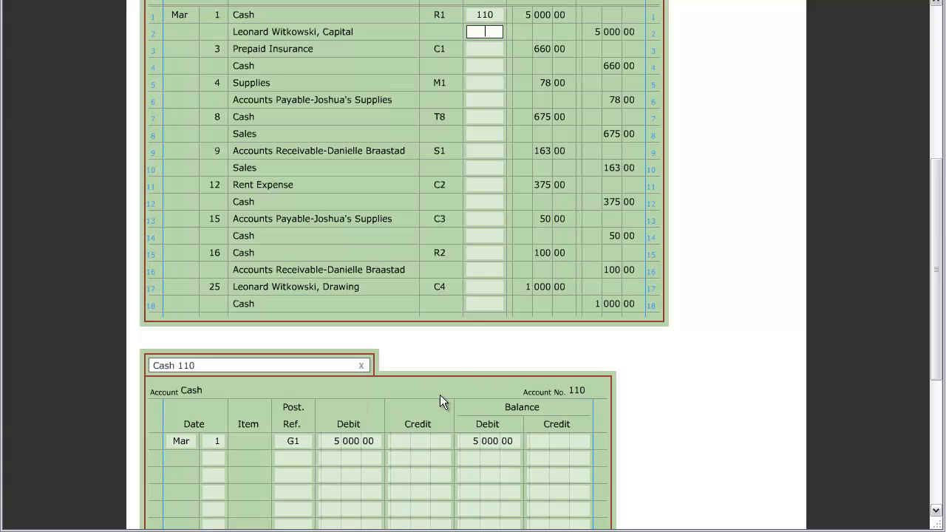
Switch the ledger to the owner's Capital 310 account and enter 310 as the posting reference on journal line 2
click(360, 365)
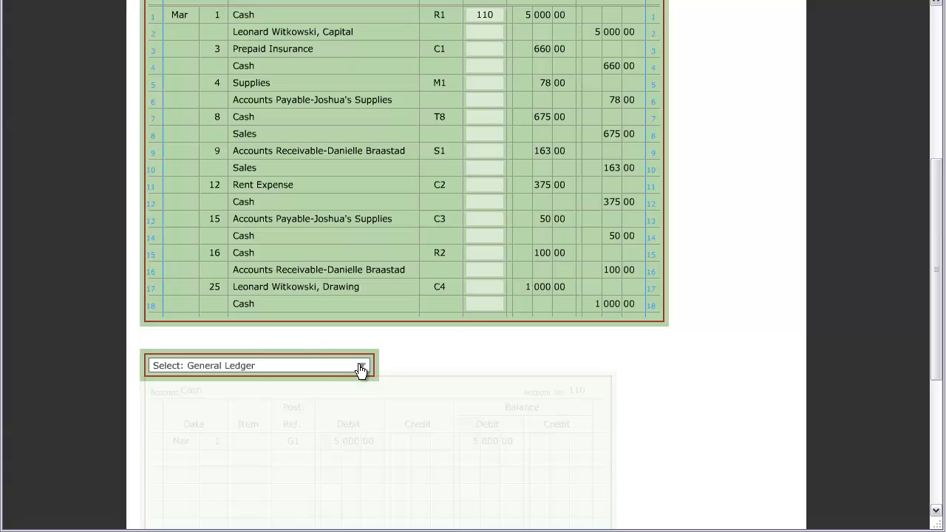
click(361, 365)
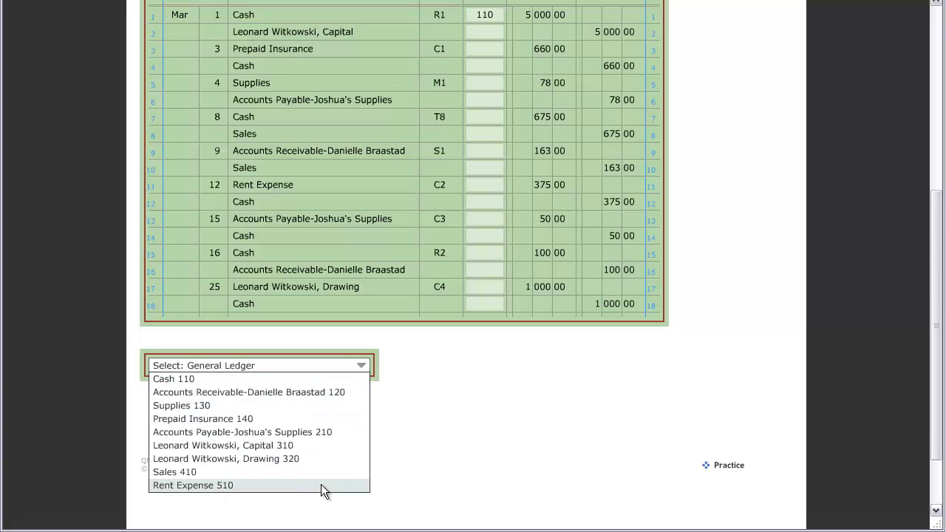
click(298, 445)
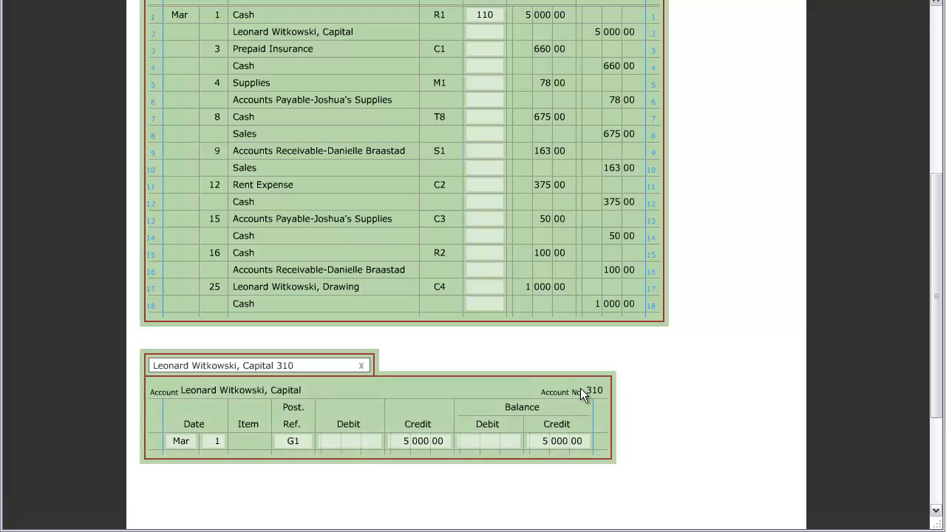
click(489, 31)
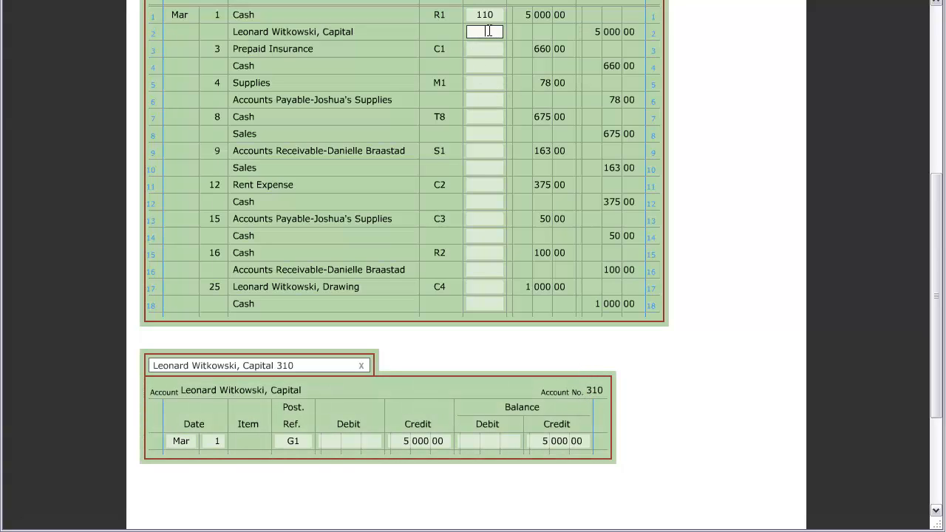
text(310)
key(Tab)
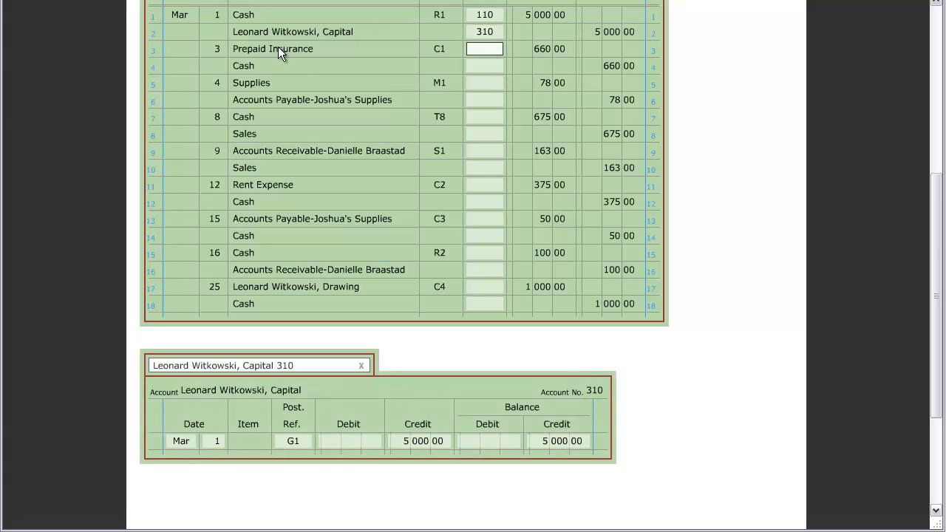
Open the Prepaid Insurance 140 account and enter the date Mar 3 and posting reference G1 on its first line
click(362, 367)
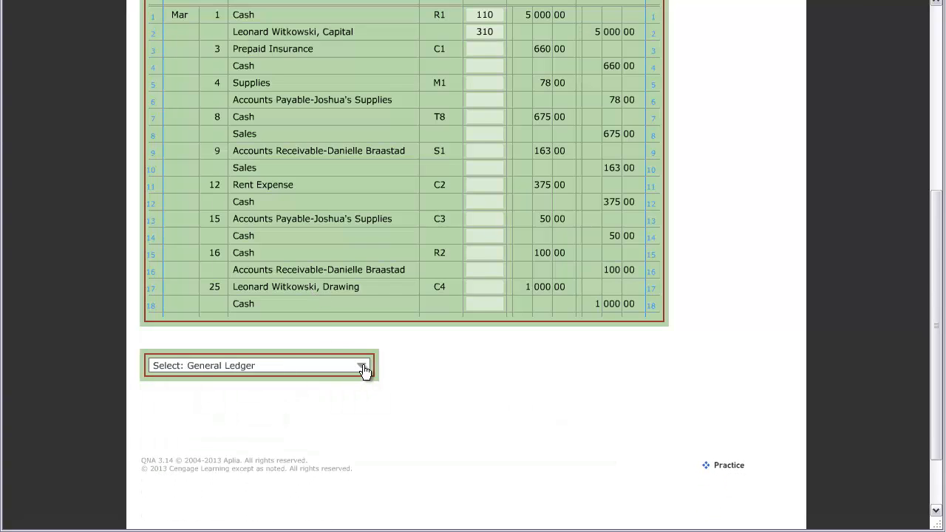
click(360, 366)
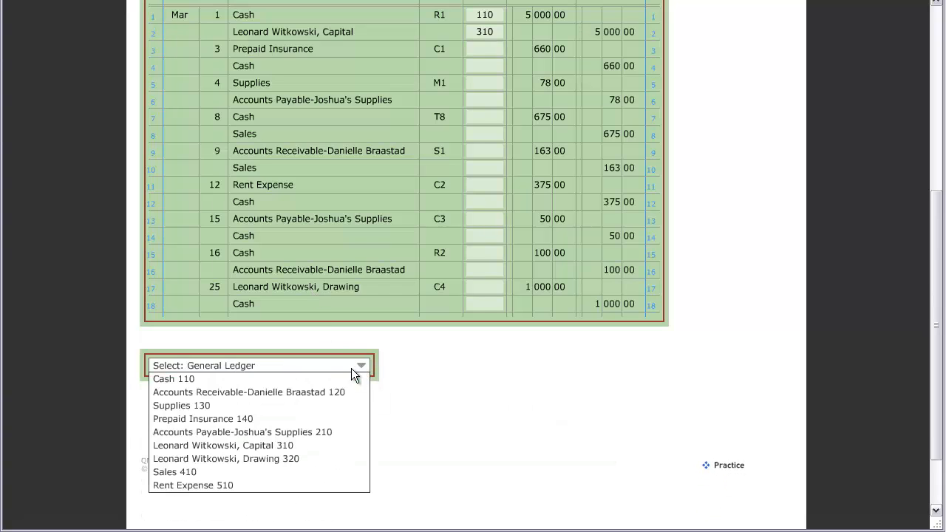
click(252, 418)
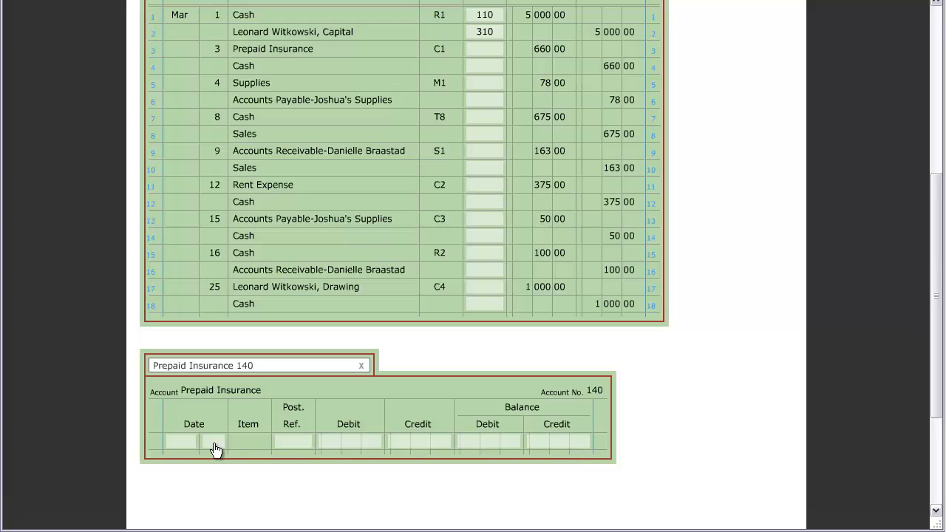
click(177, 446)
text(Mar)
key(Tab)
text(3)
click(294, 442)
text(G)
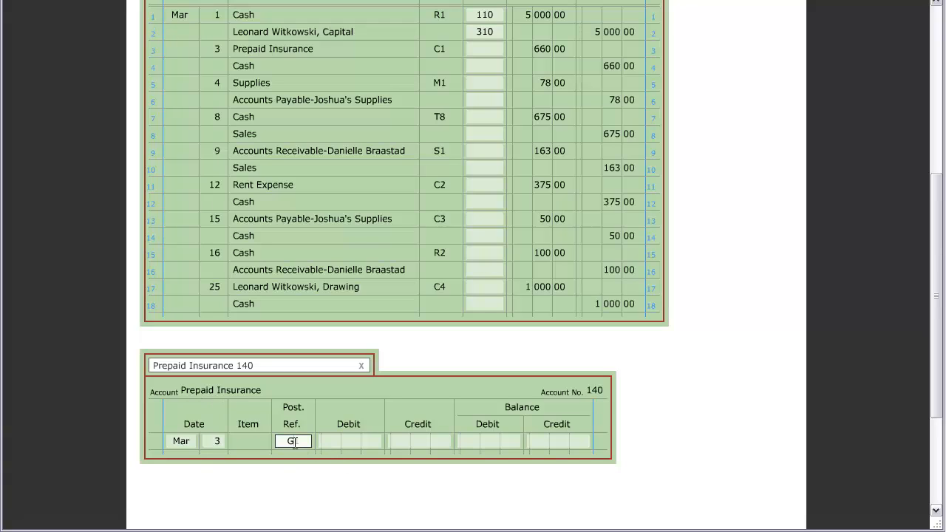
text(1)
Post a 660 debit to Prepaid Insurance and enter 660 as its debit balance
click(353, 444)
text(660)
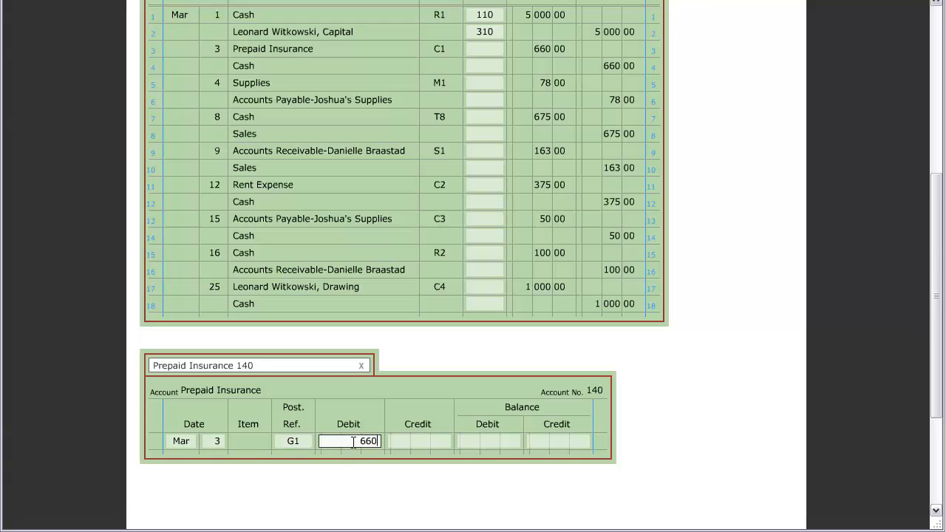
click(490, 441)
text(660)
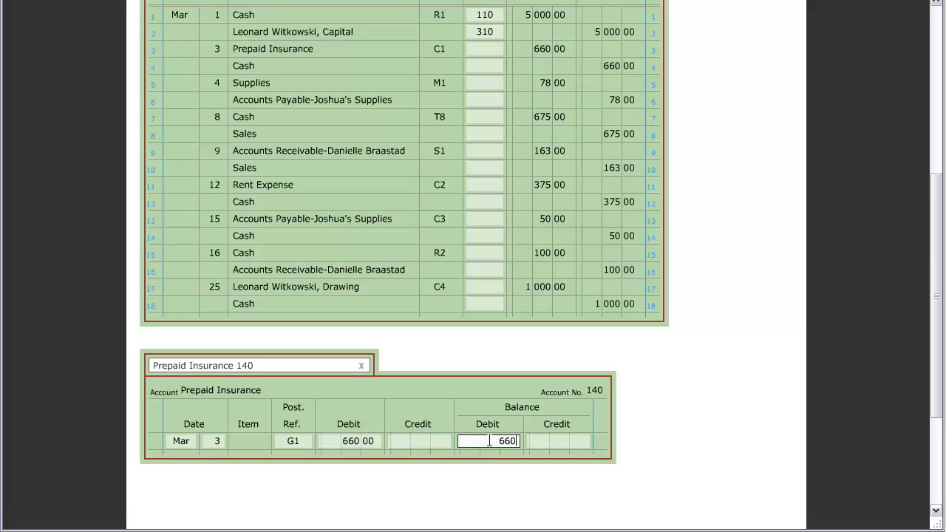
key(Tab)
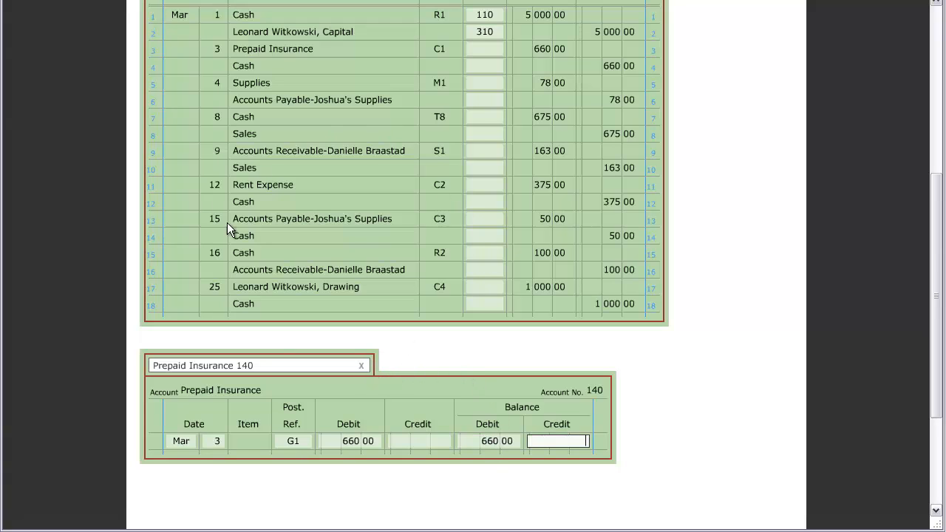
Close the Prepaid Insurance account and enter 140 as the posting reference on journal line 3
click(362, 366)
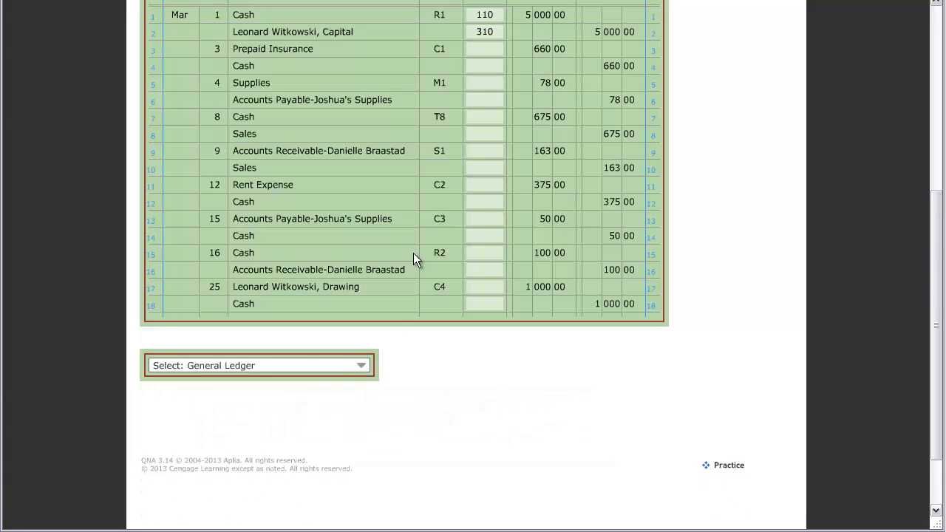
click(360, 368)
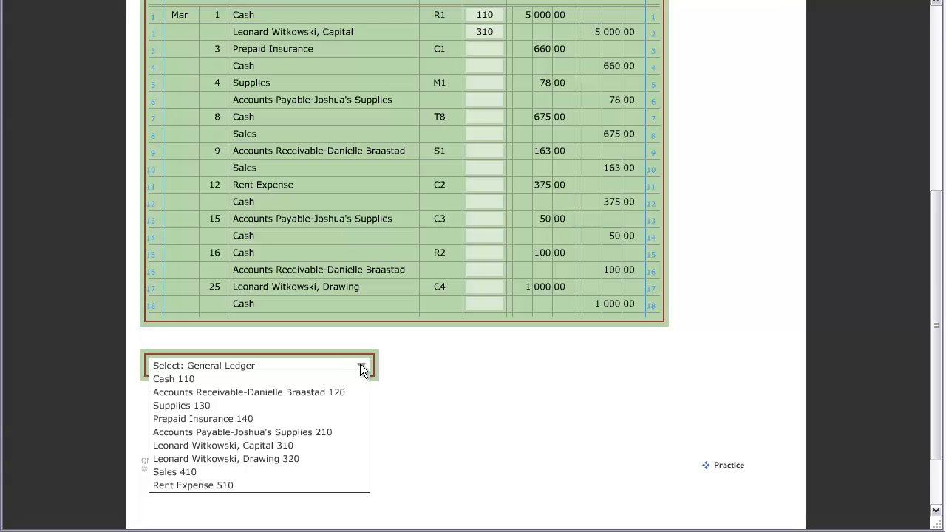
click(482, 50)
click(482, 50)
text(140)
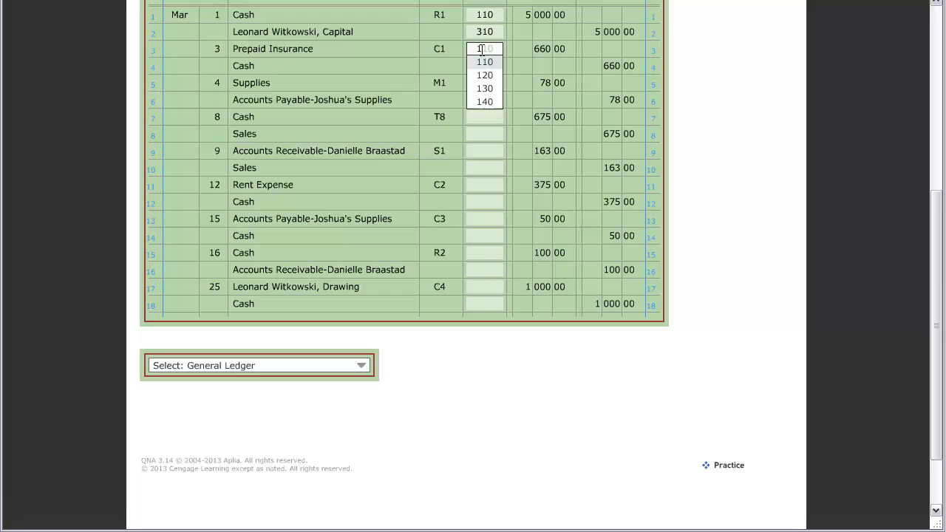
key(Tab)
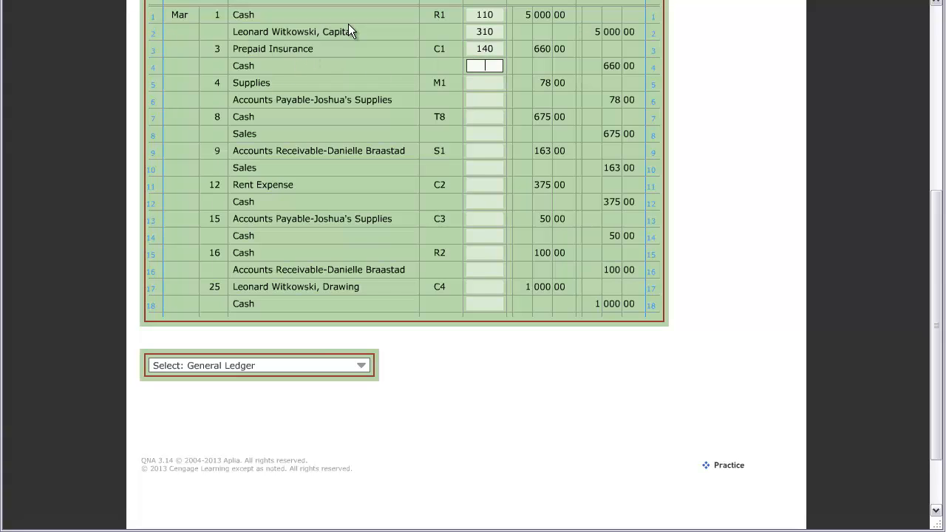
Open the Cash 110 account and add a line for day 3 with posting reference G1 and a 660 credit
click(359, 365)
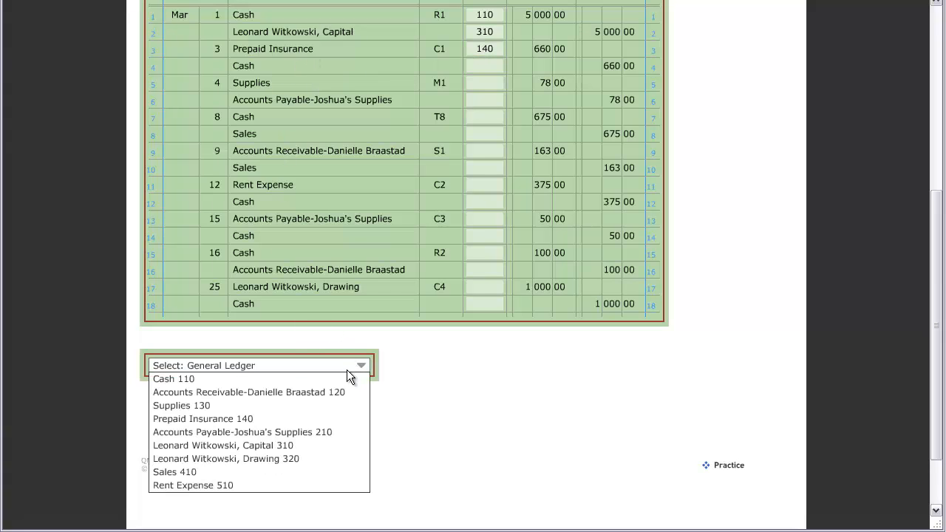
click(300, 379)
scroll(410, 465, down, 2)
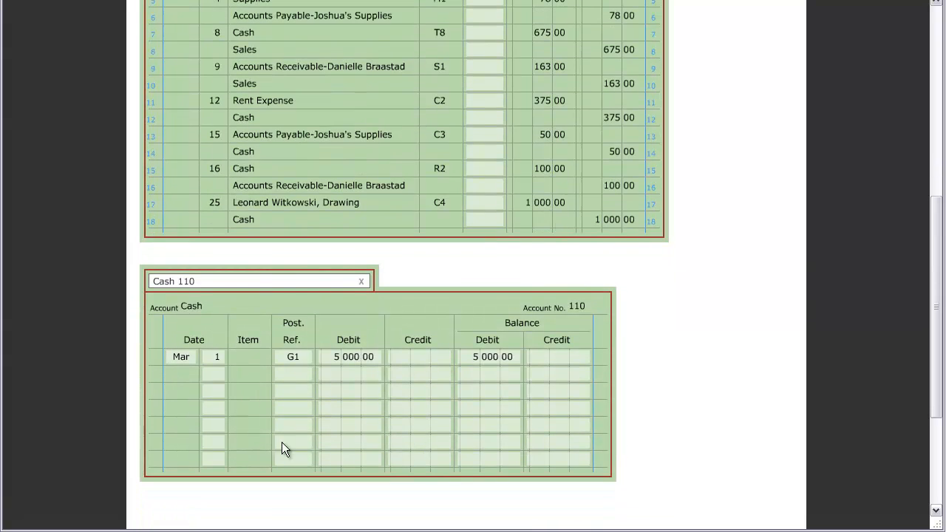
click(214, 374)
text(3)
scroll(290, 321, up, 2)
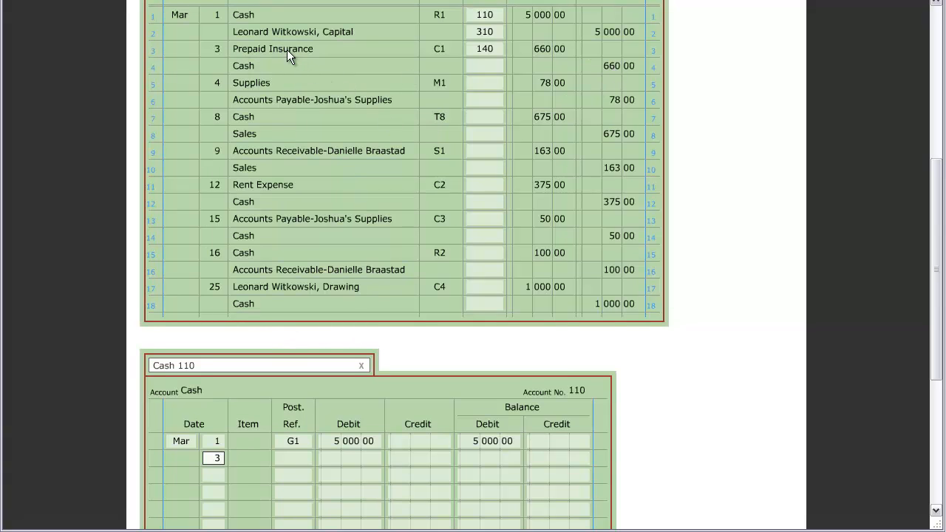
click(424, 457)
text(660)
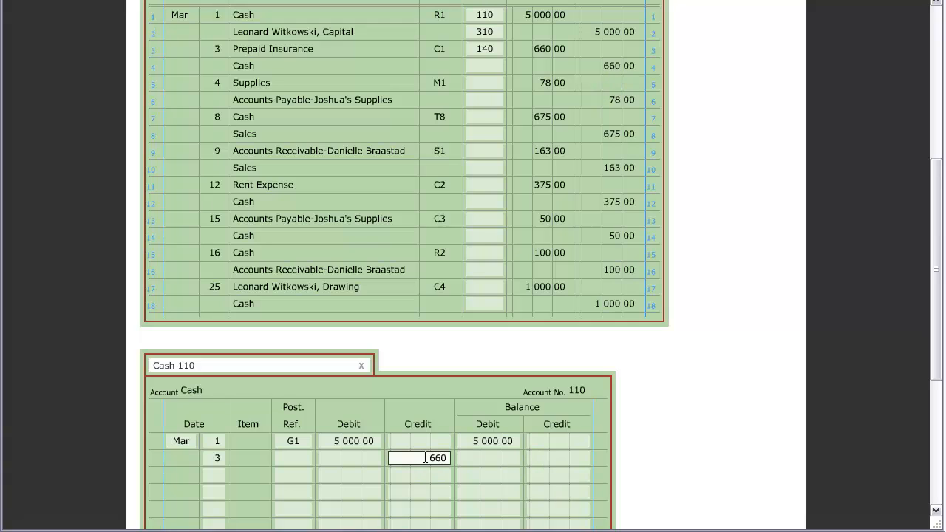
click(301, 458)
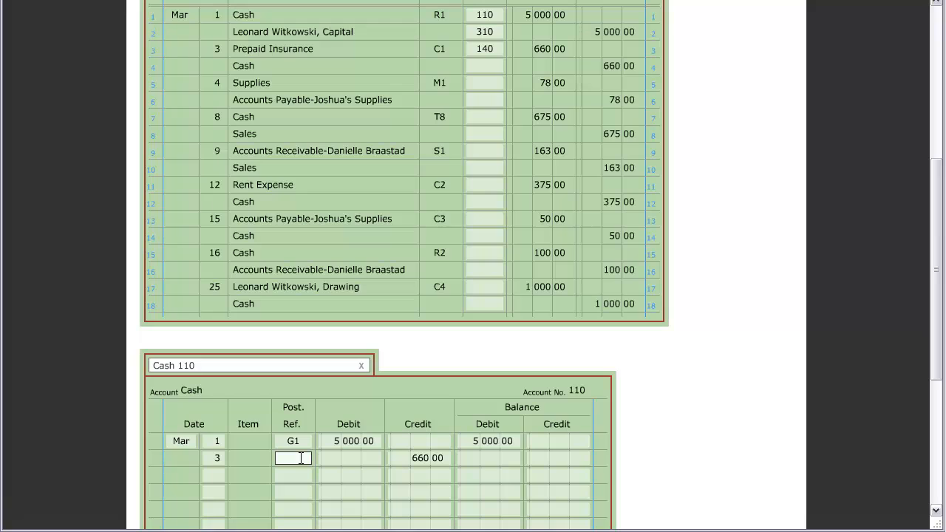
text(G1)
Enter 4 340 as the debit balance on the Cash account's March 3 line
click(559, 458)
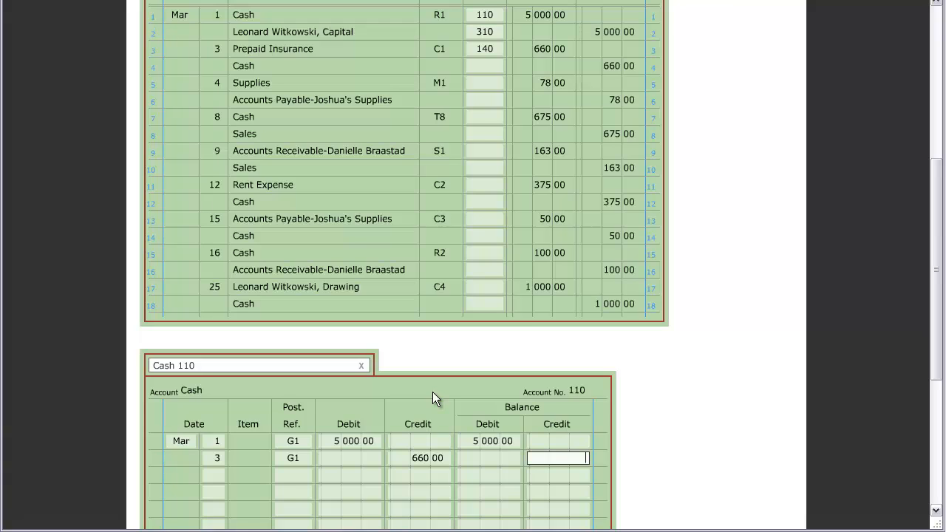
click(502, 461)
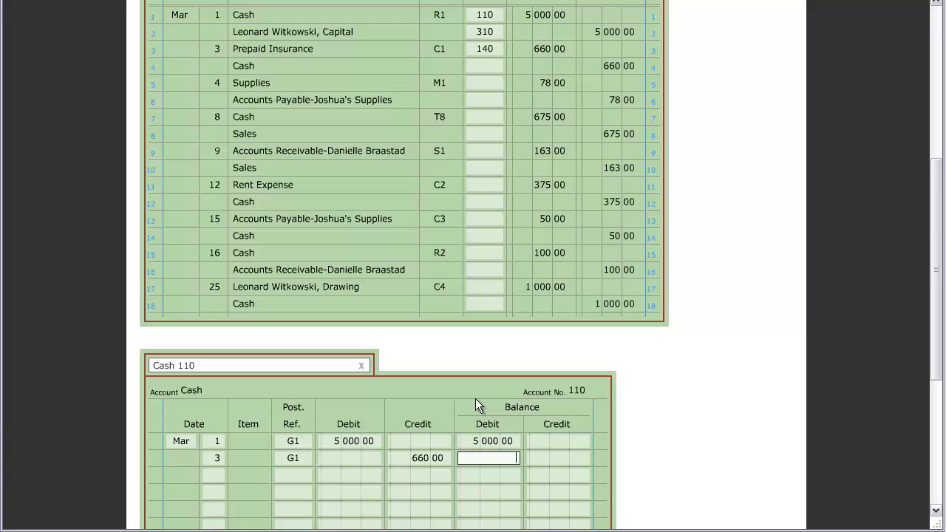
text(4 340)
key(Tab)
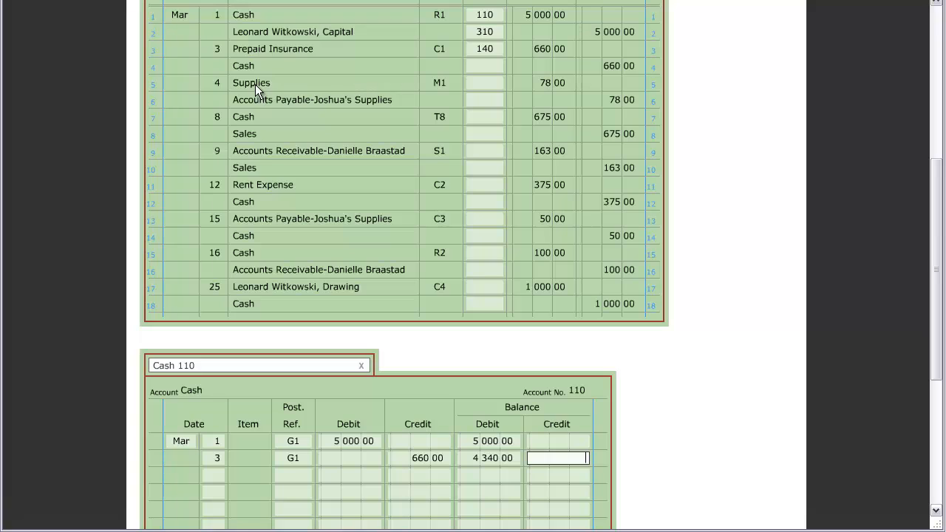
Close the Cash account and enter 110 as the posting reference on journal line 4
click(361, 365)
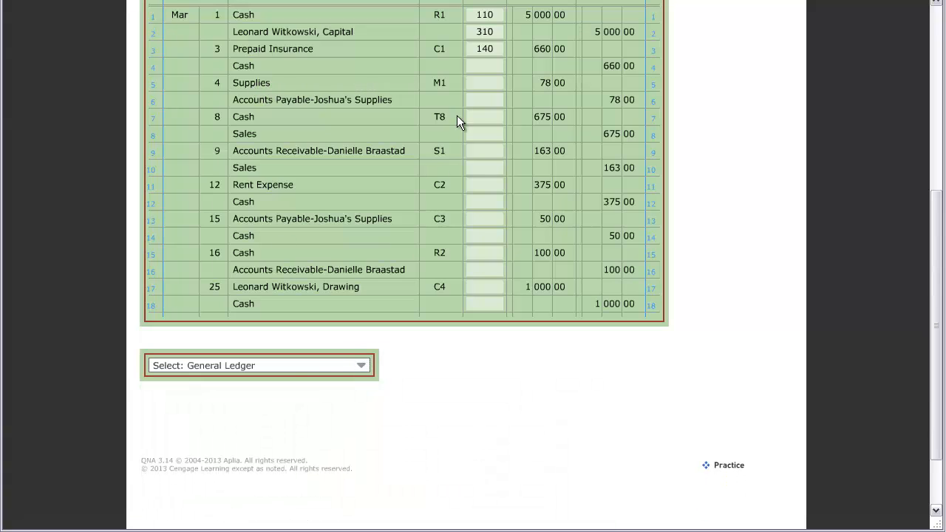
click(480, 65)
text(110)
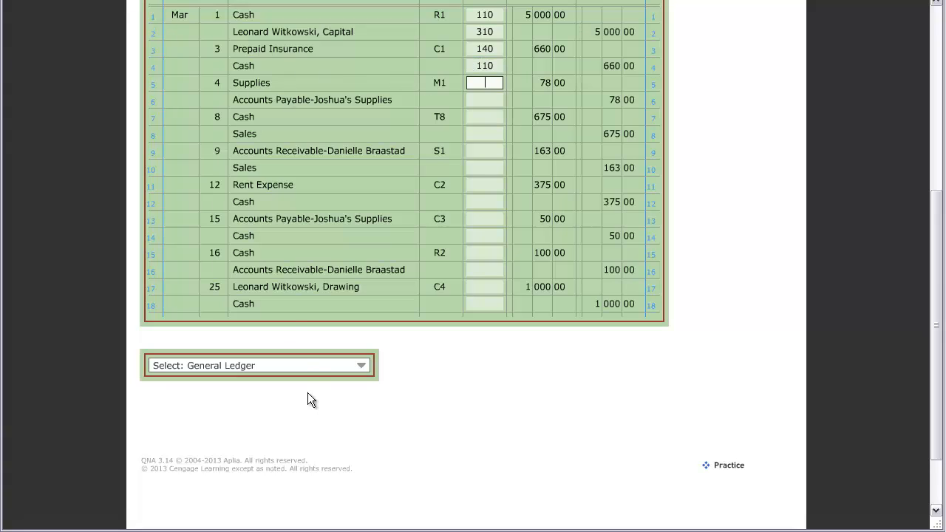
Open the Supplies 130 account and enter the date Mar 4 and posting reference G1 on its first line
click(309, 365)
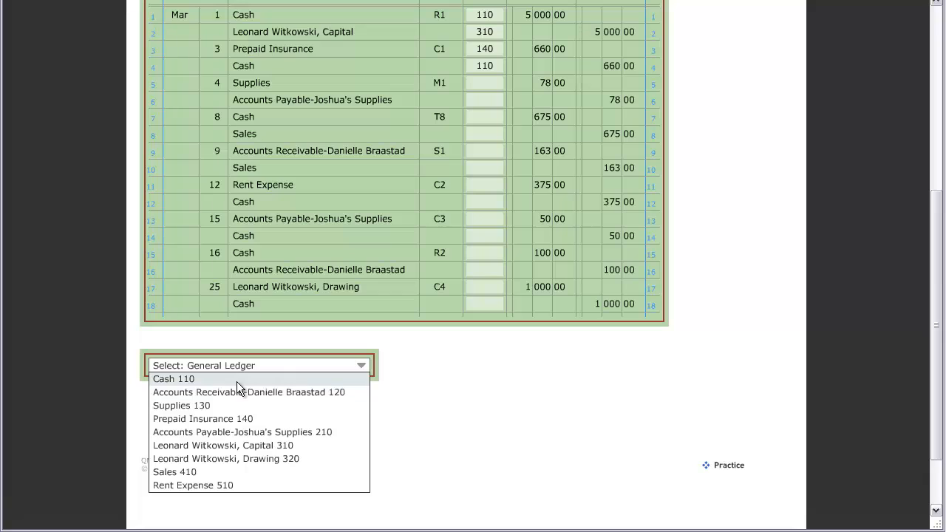
click(192, 406)
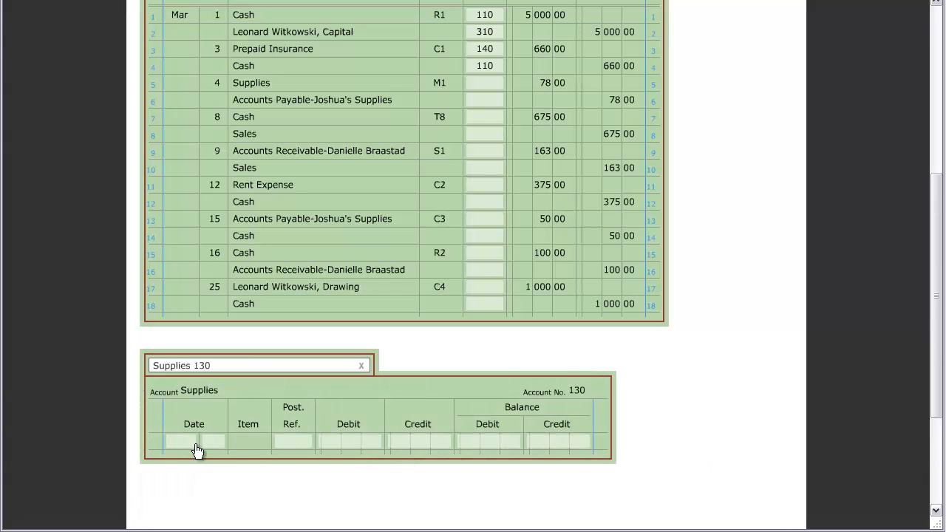
click(180, 441)
text(Mar)
key(Tab)
text(4)
click(298, 441)
text(G1)
Post a 78 debit to Supplies and enter 78 as its debit balance
click(368, 442)
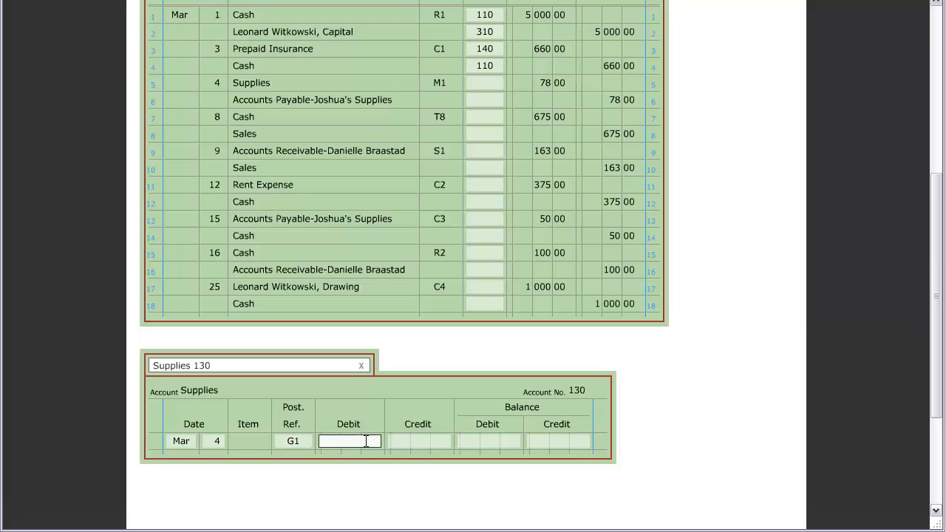
text(78)
click(494, 442)
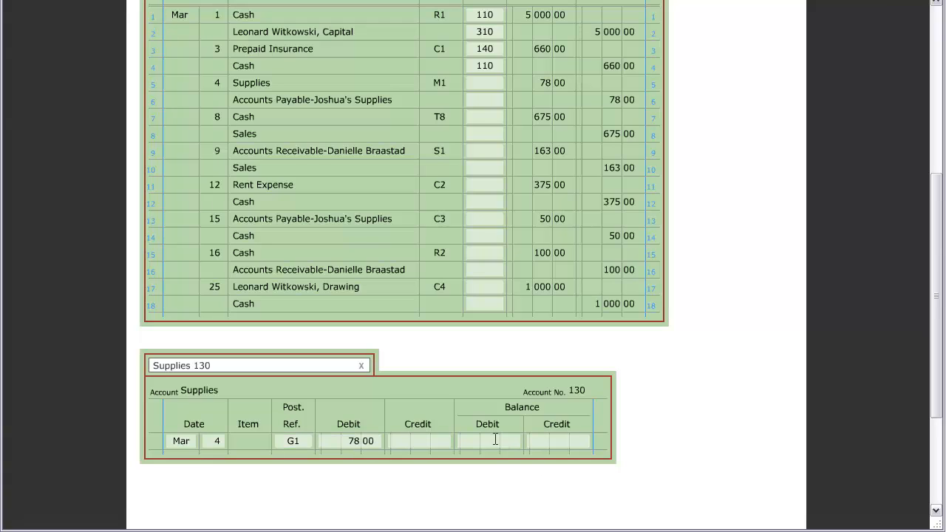
text(78)
key(Tab)
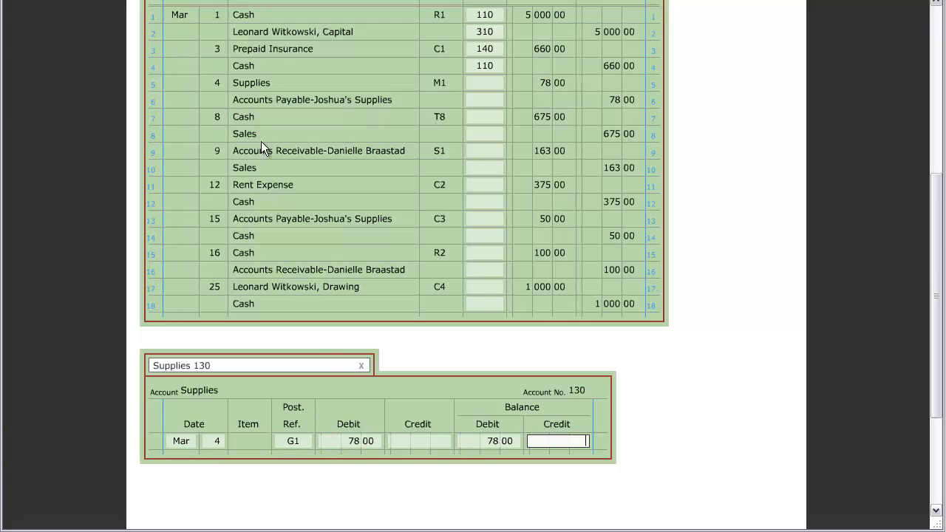
Switch from the Supplies account to Cash 110 and enter day 8 and posting reference G1 on its third line
click(362, 367)
click(362, 367)
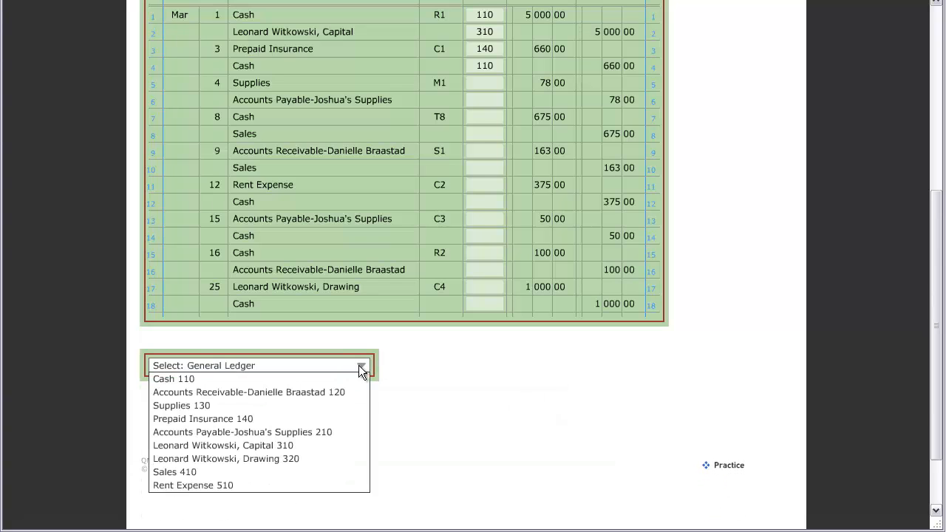
click(335, 380)
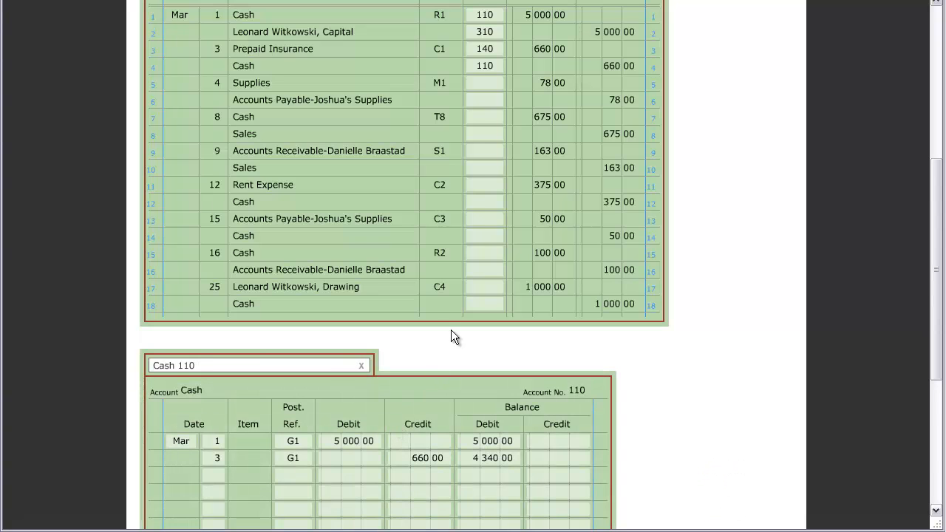
click(214, 475)
text(8)
click(296, 475)
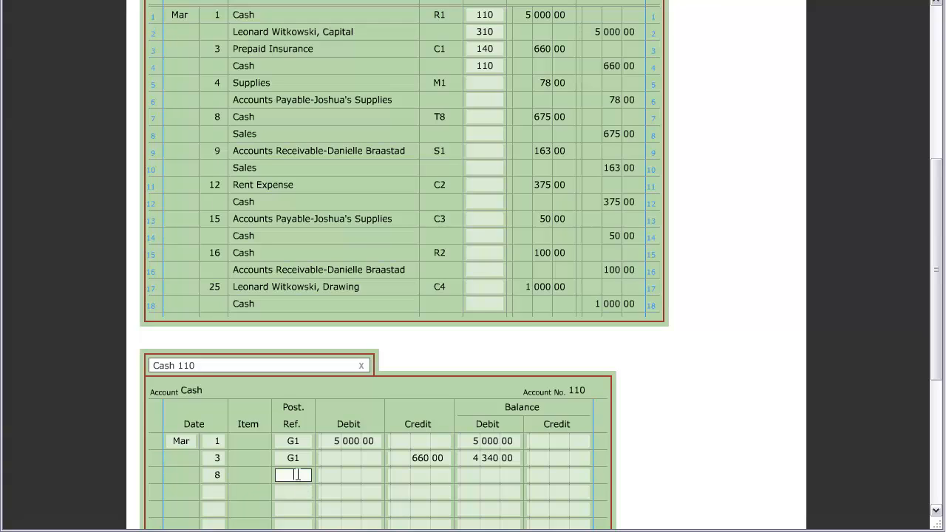
text(G1)
Post a 675 debit on the Cash account's March 8 line and enter 5 015 as its debit balance
click(363, 475)
text(67)
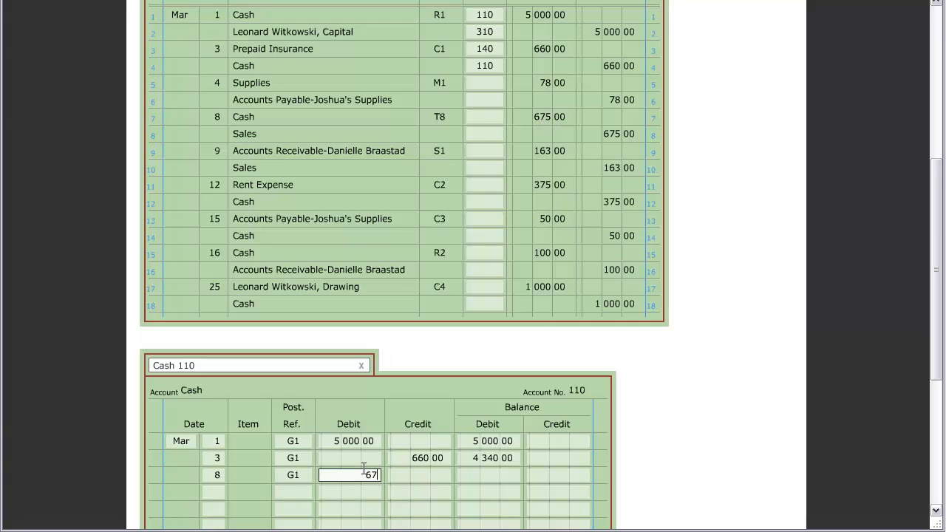
text(5)
key(Tab)
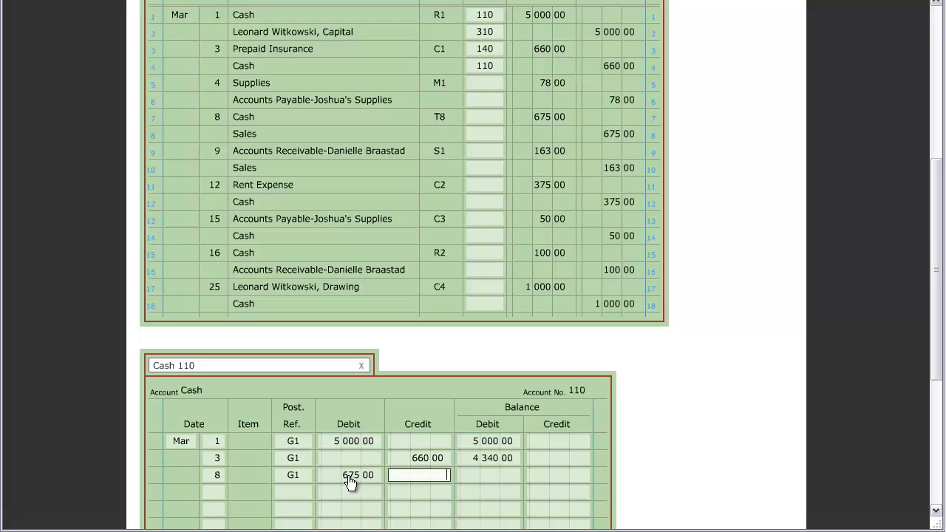
click(489, 476)
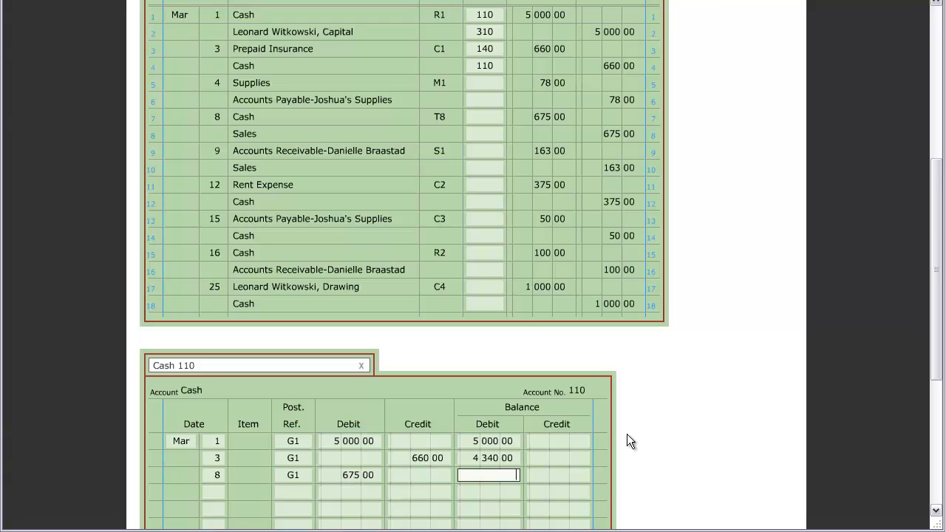
text(5015)
key(Tab)
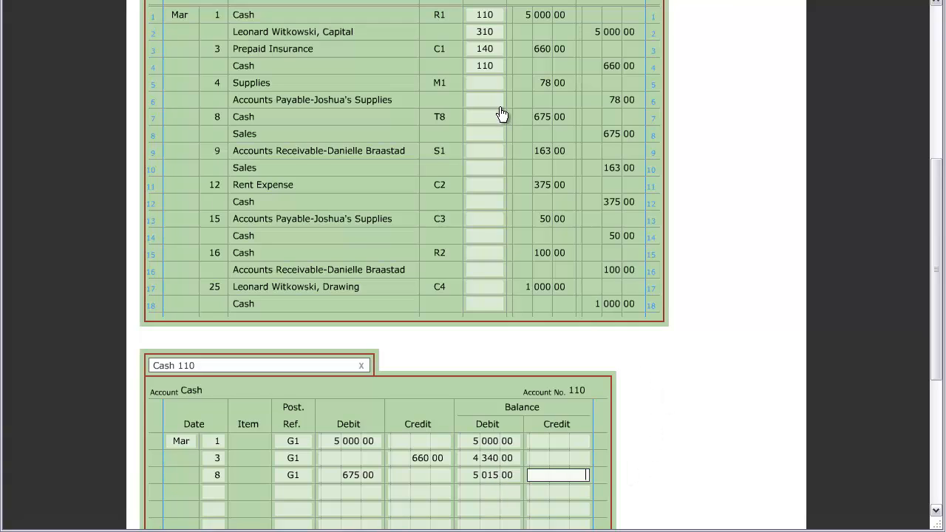
Enter 110 as the posting reference on journal line 6 and close the Cash account
click(482, 84)
click(477, 102)
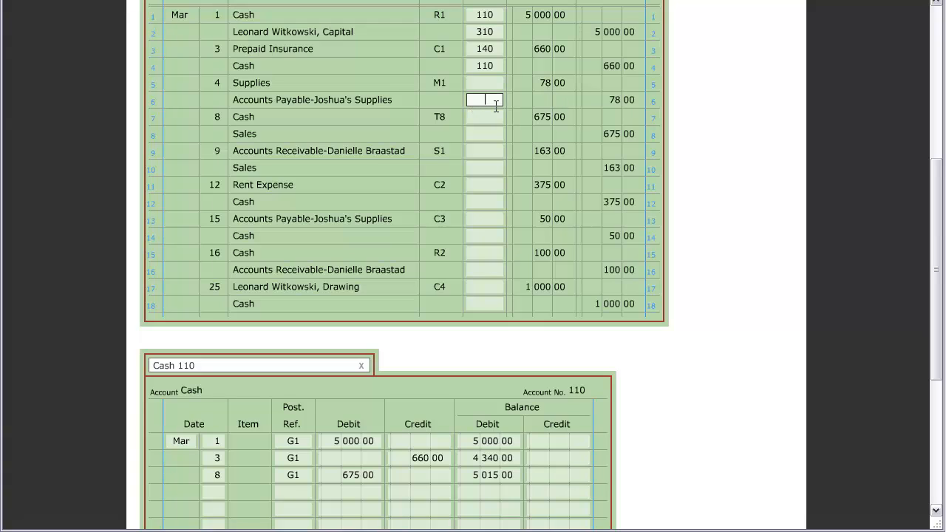
text(110)
click(702, 207)
click(360, 365)
click(362, 365)
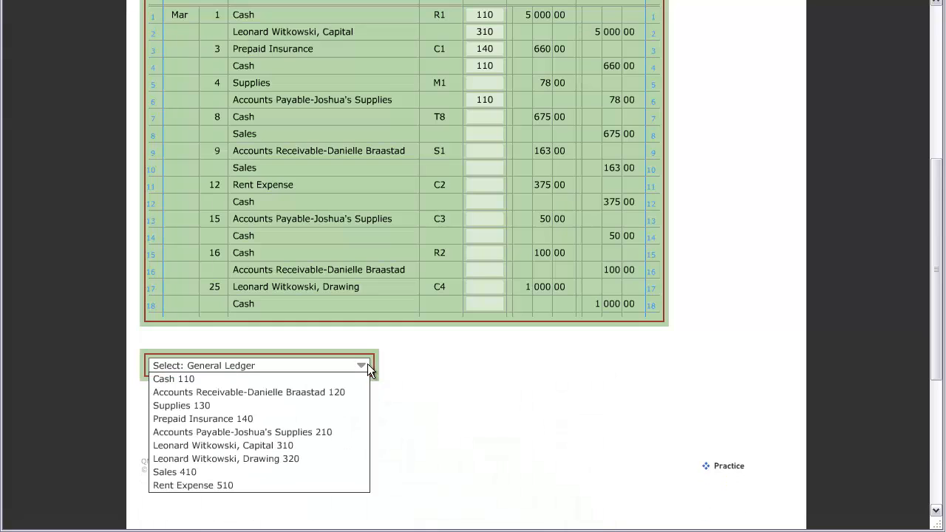
Enter 130 as the posting reference for Supplies on journal line 5
click(483, 82)
text(130)
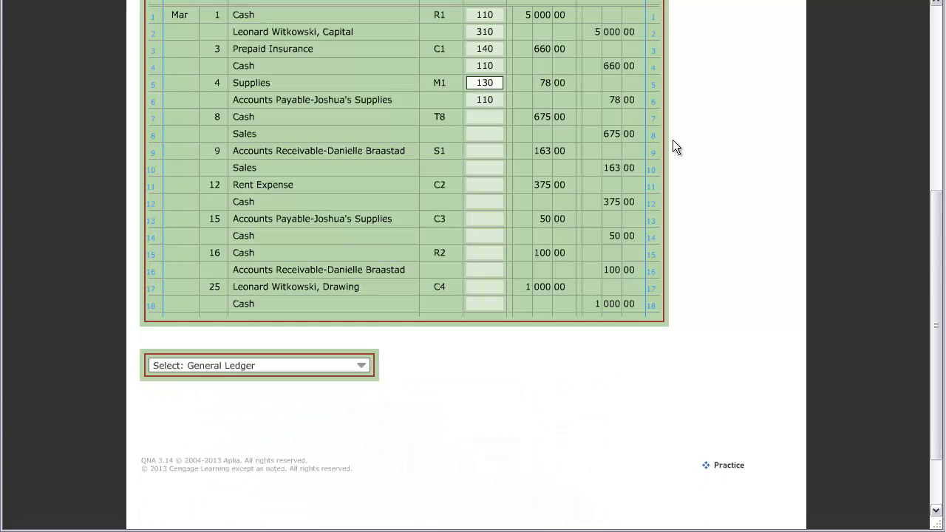
click(711, 136)
scroll(534, 183, up, 2)
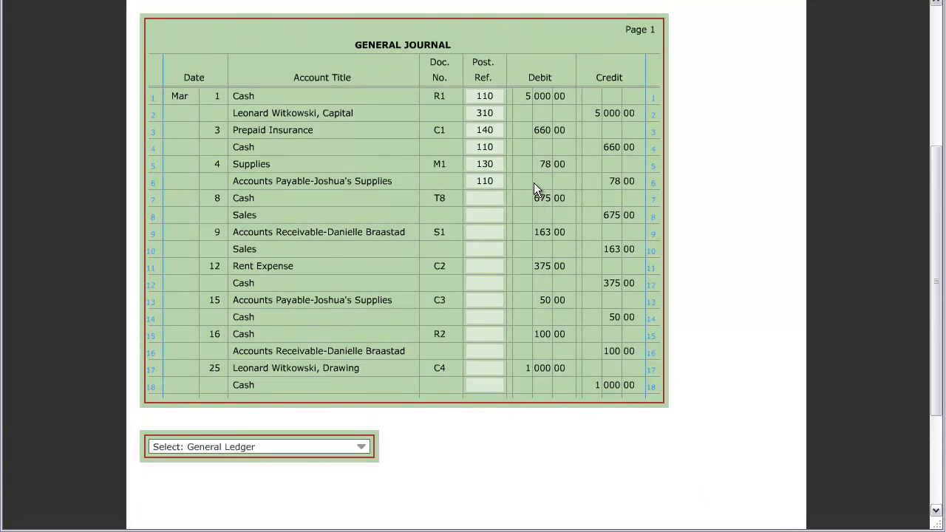